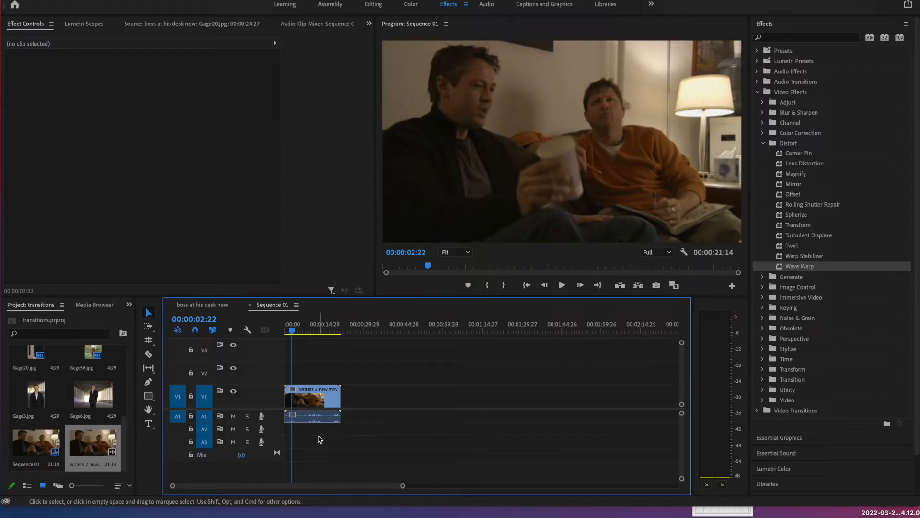
# - Apply the Black & White video effect to the writers 2 new.m4v clip in the timeline
pyautogui.click(798, 186)
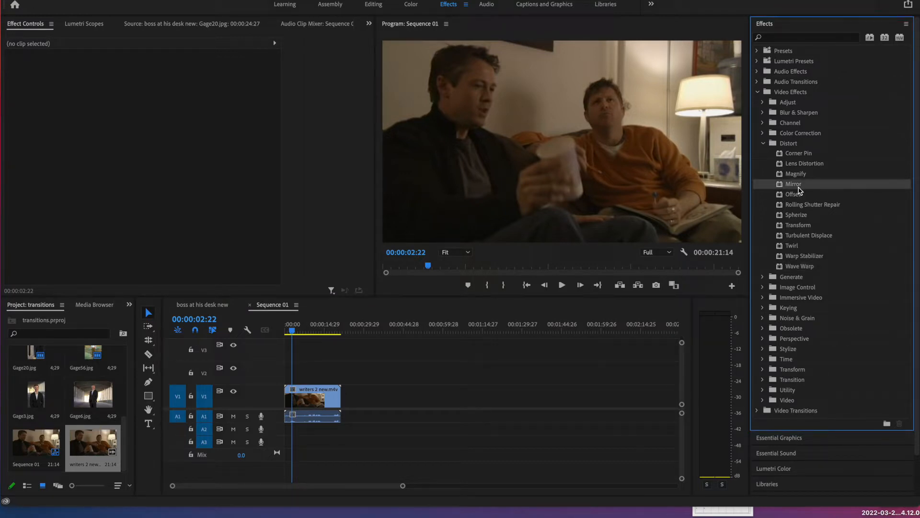
pyautogui.click(467, 94)
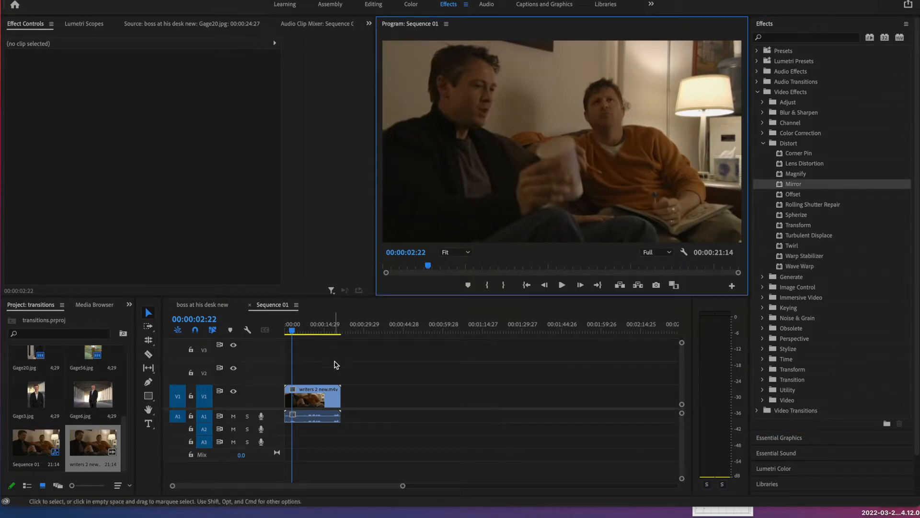
pyautogui.click(326, 401)
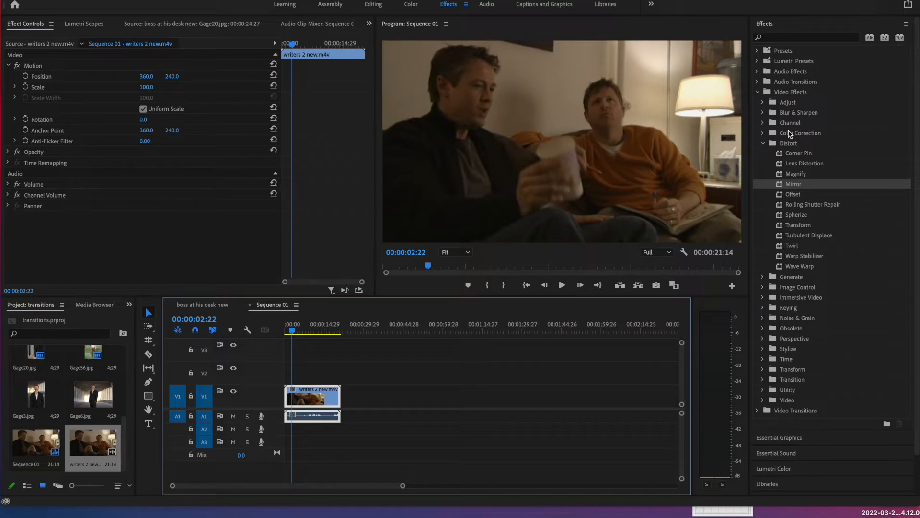
pyautogui.click(763, 143)
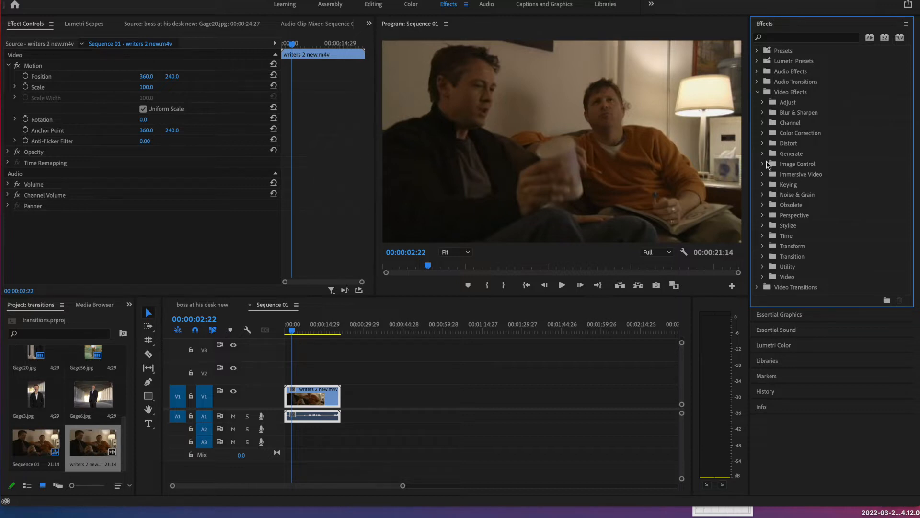
pyautogui.click(763, 164)
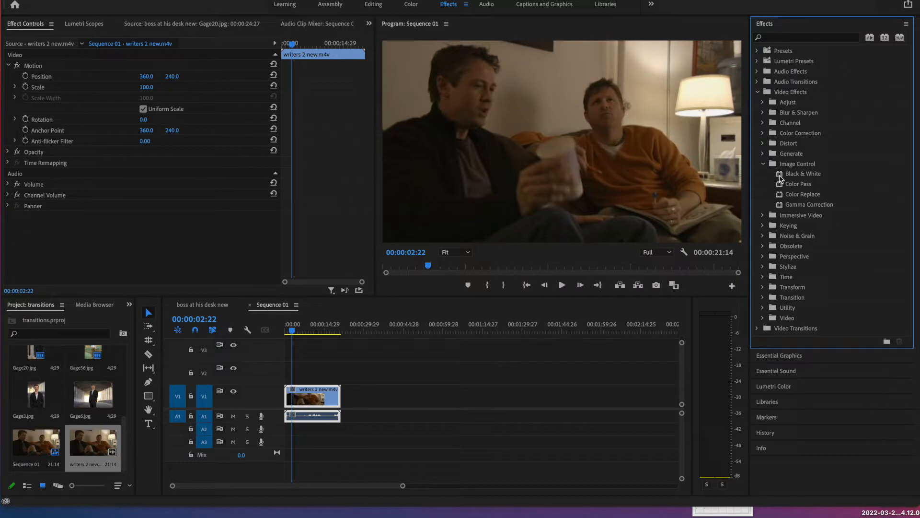
pyautogui.click(780, 178)
pyautogui.moveTo(780, 178); pyautogui.dragTo(316, 400)
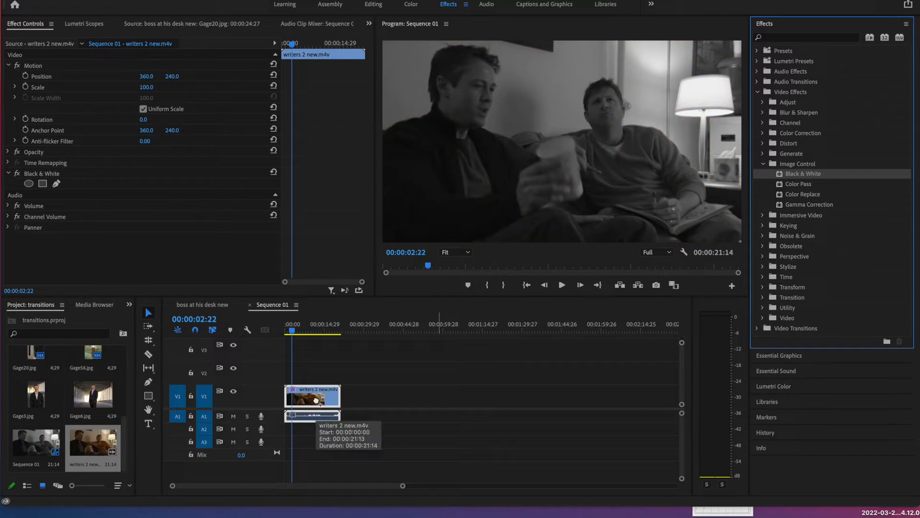
# - Play a short stretch of the sequence to preview the black-and-white look
pyautogui.click(328, 390)
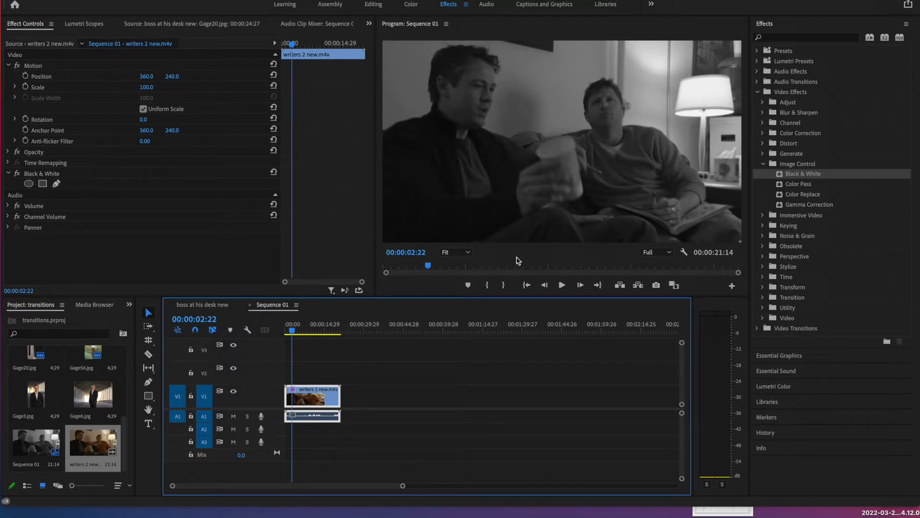
pyautogui.click(562, 285)
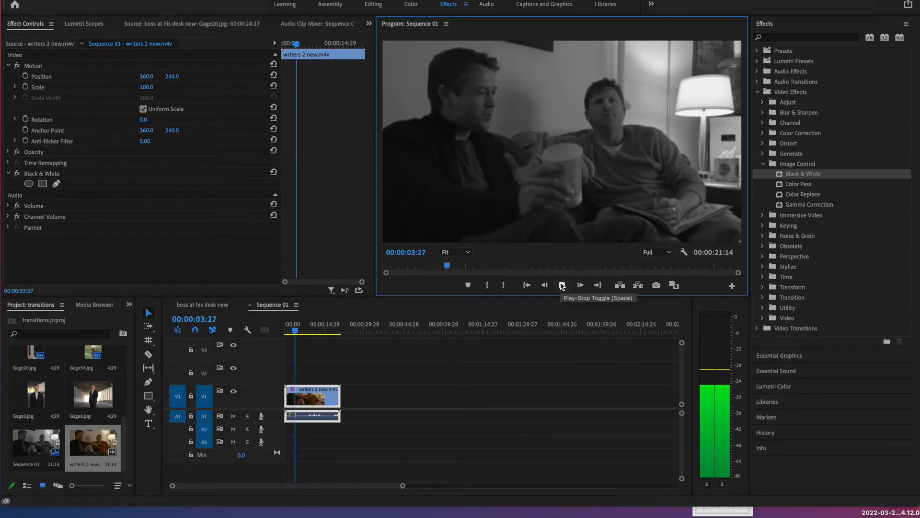
pyautogui.click(562, 285)
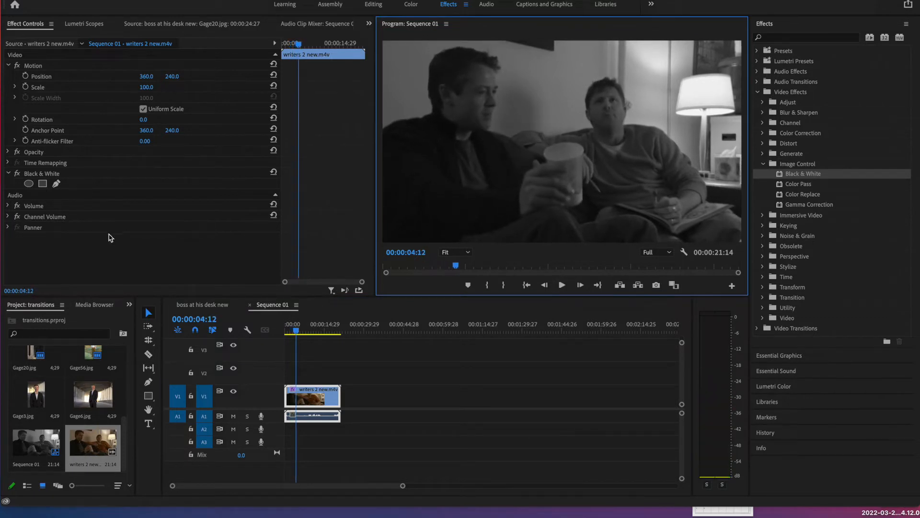
# - Toggle the clip's Black & White effect to compare the picture with and without it, leaving the effect disabled
pyautogui.click(18, 174)
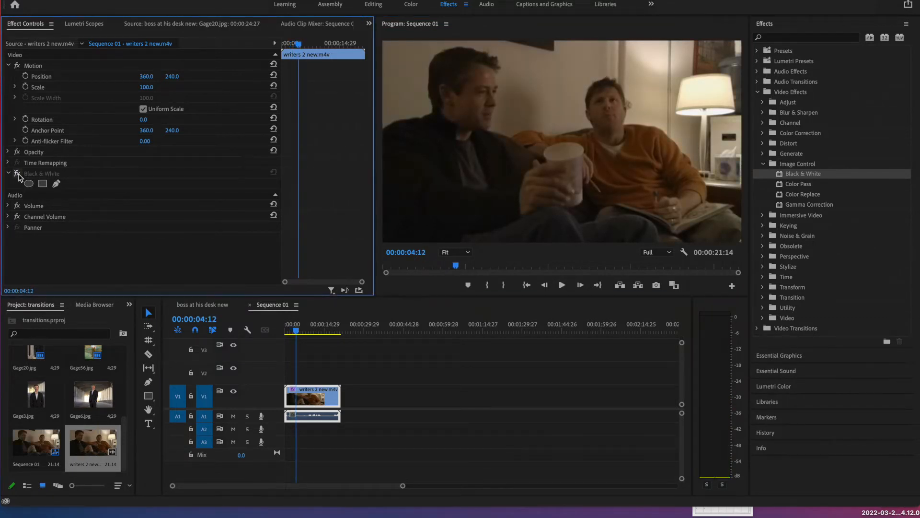
pyautogui.click(17, 173)
pyautogui.click(18, 174)
pyautogui.click(17, 174)
pyautogui.click(18, 174)
# - Add the Directional Blur effect to the writers 2 new.m4v clip, below the Black & White effect
pyautogui.click(763, 164)
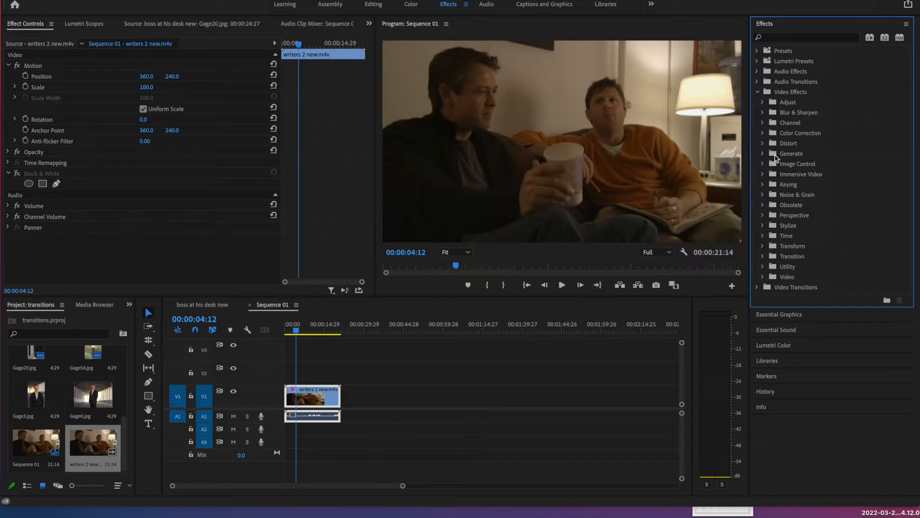
pyautogui.click(763, 112)
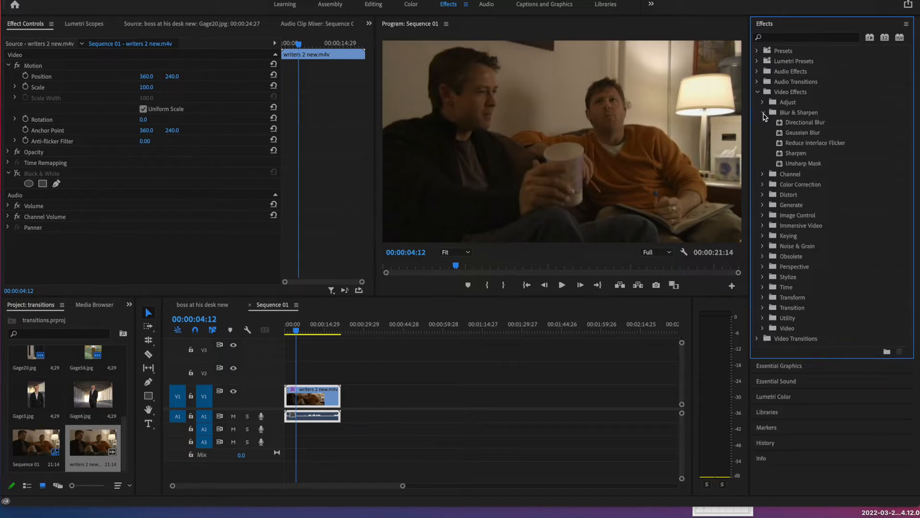
pyautogui.click(790, 126)
pyautogui.moveTo(790, 125); pyautogui.dragTo(80, 192)
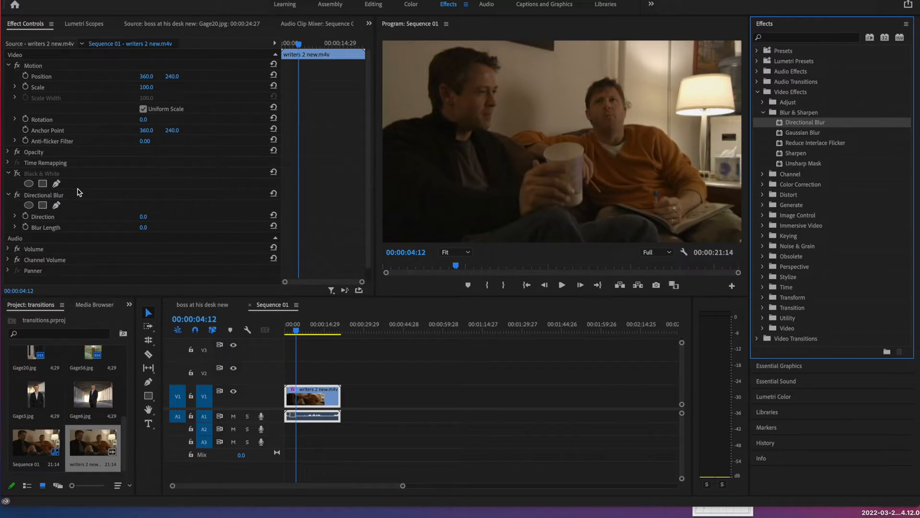
# - Expand the Direction and Blur Length controls of Directional Blur and set the direction to 90°
pyautogui.click(15, 217)
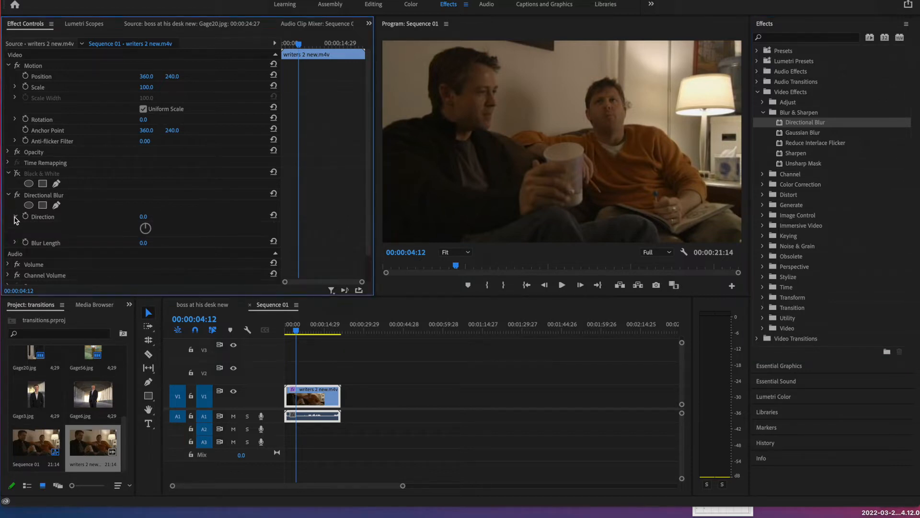
pyautogui.click(15, 243)
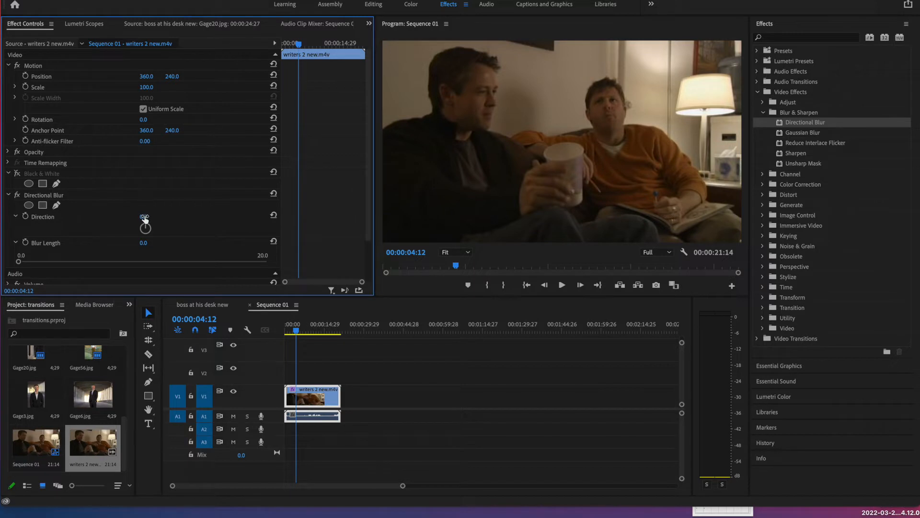
pyautogui.moveTo(144, 219); pyautogui.dragTo(150, 232)
pyautogui.click(145, 216)
pyautogui.write('90')
pyautogui.press('Return')
# - Set the Directional Blur's blur length to 4 and play the clip to preview it
pyautogui.moveTo(18, 261); pyautogui.dragTo(71, 263)
pyautogui.click(153, 242)
pyautogui.write('4')
pyautogui.press('Return')
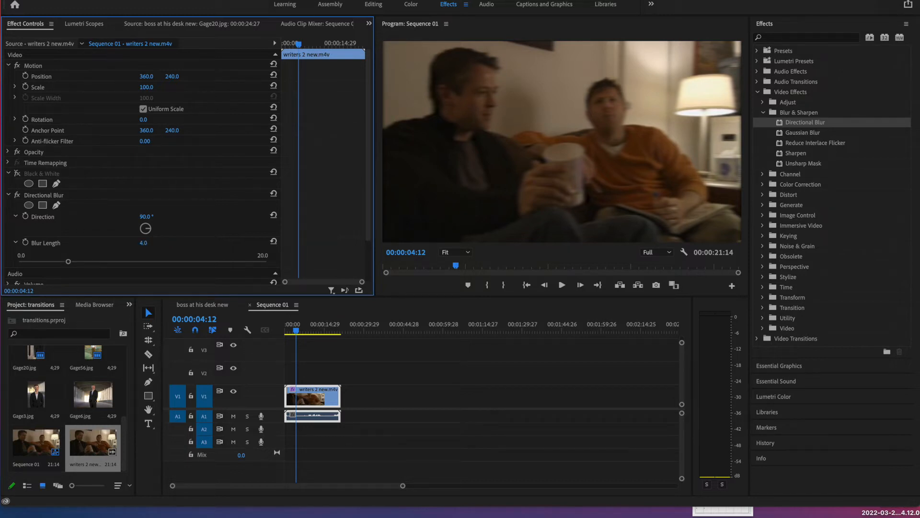
pyautogui.click(562, 284)
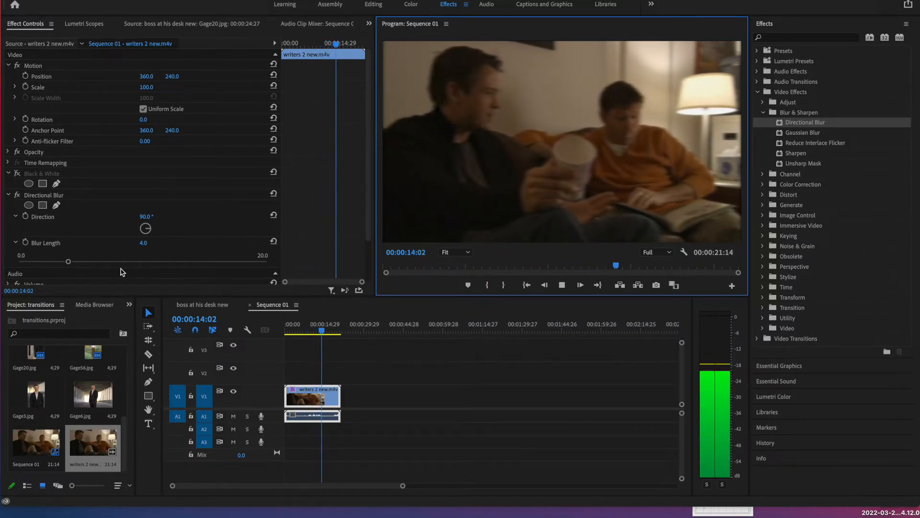
pyautogui.click(559, 287)
# - Raise the Directional Blur's blur length to about 7.2 and briefly play the clip
pyautogui.moveTo(69, 263); pyautogui.dragTo(108, 262)
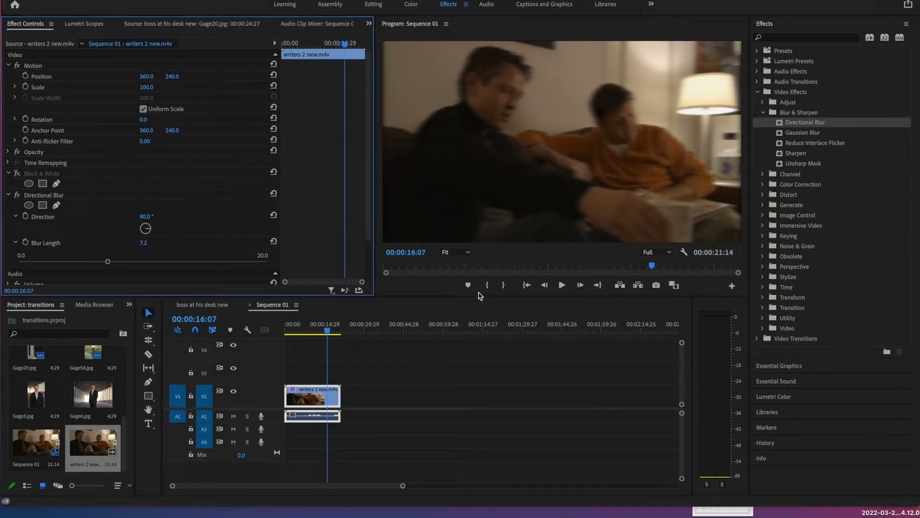
pyautogui.click(561, 285)
pyautogui.click(561, 287)
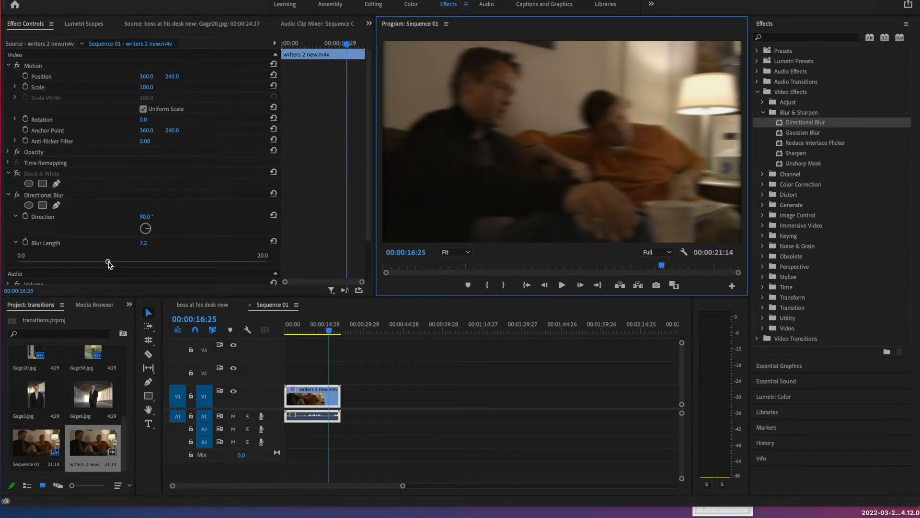
# - Reduce the blur length to about 2.0, turn the blur direction to about 184.8°, and play the clip
pyautogui.moveTo(108, 263); pyautogui.dragTo(43, 260)
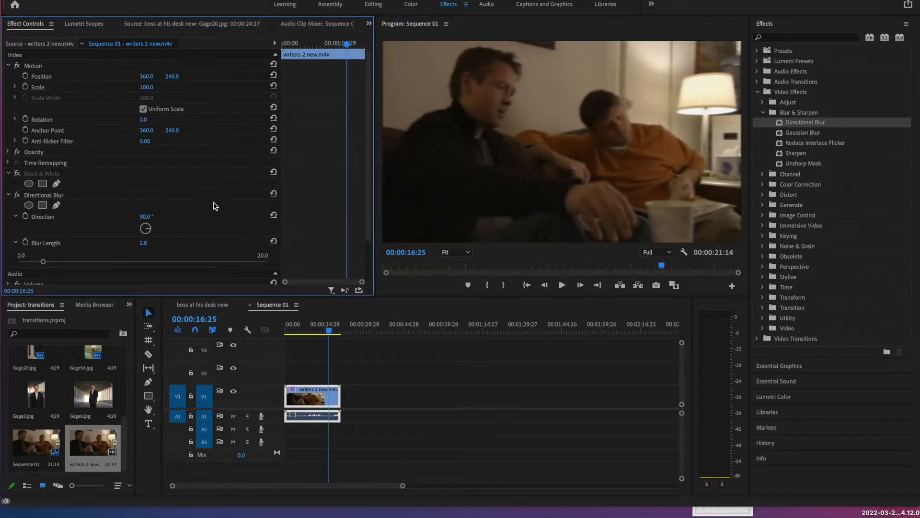
pyautogui.moveTo(150, 231); pyautogui.dragTo(146, 230)
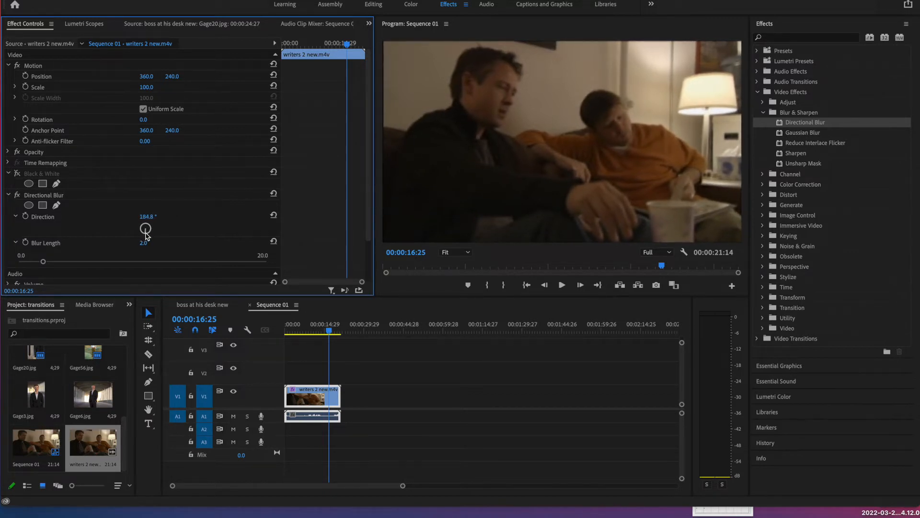
pyautogui.click(562, 284)
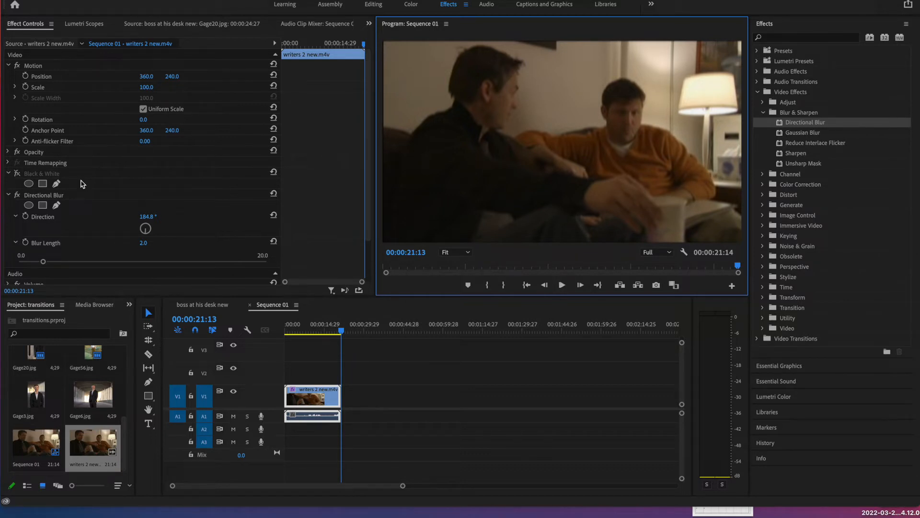
# - Delete the Directional Blur effect from the clip, undo the deletion, and reselect the effect
pyautogui.click(47, 197)
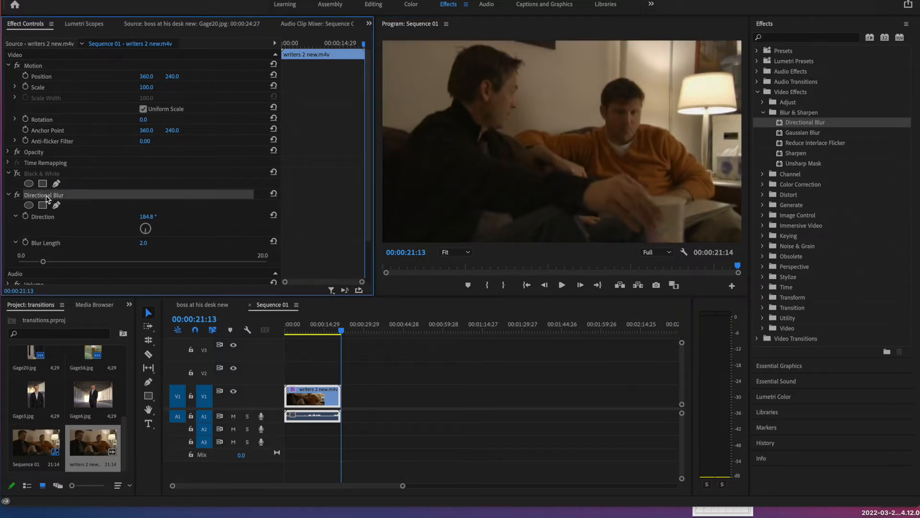
pyautogui.press('Delete')
pyautogui.hotkey('ctrl', 'z')
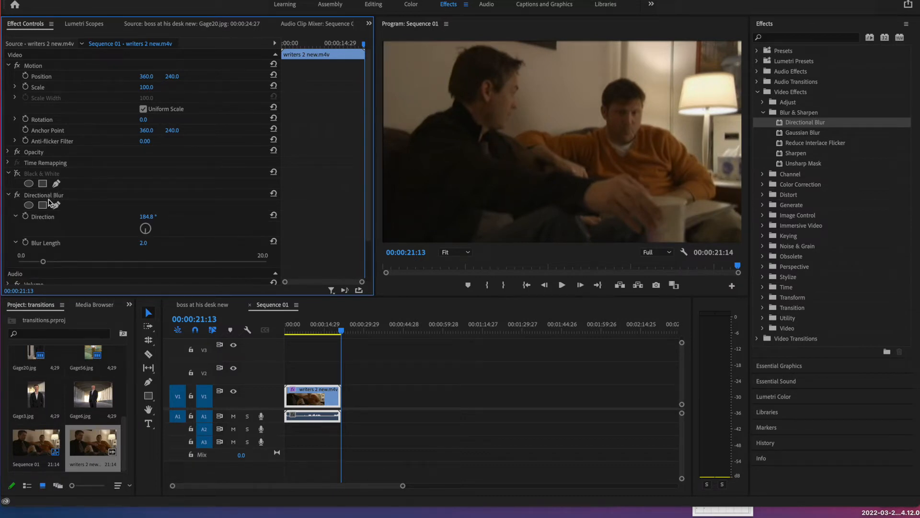
pyautogui.click(42, 197)
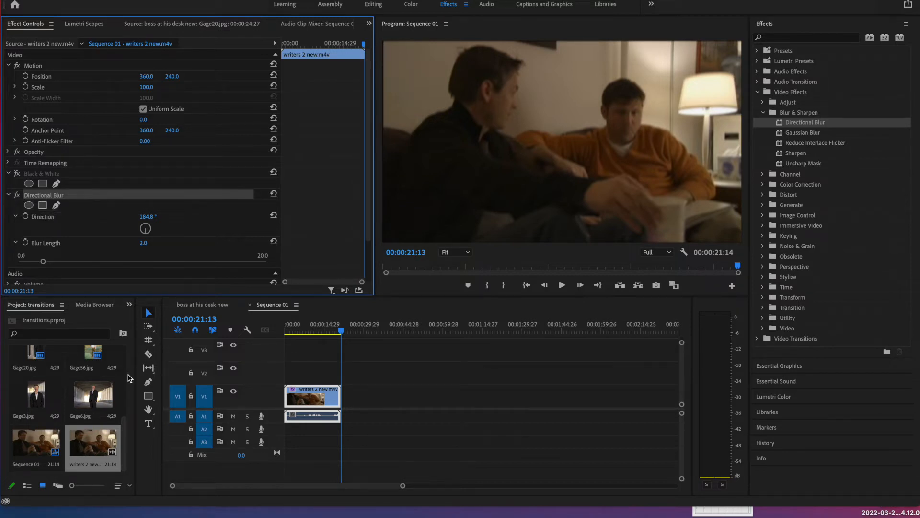
# - Place a second copy of writers 2 new.m4v on V1 after the first clip, and select it with the playhead at 00:00:27:02
pyautogui.moveTo(94, 450); pyautogui.dragTo(351, 409)
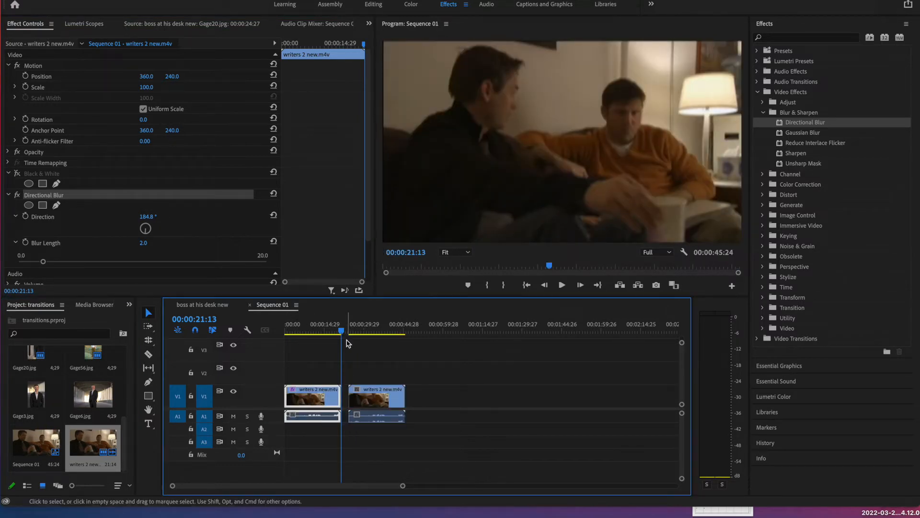
pyautogui.moveTo(345, 336); pyautogui.dragTo(360, 336)
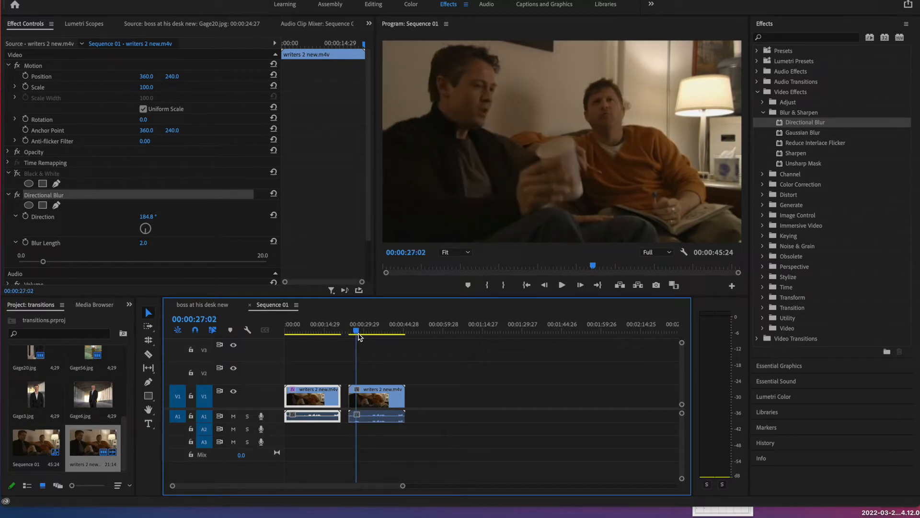
pyautogui.click(370, 400)
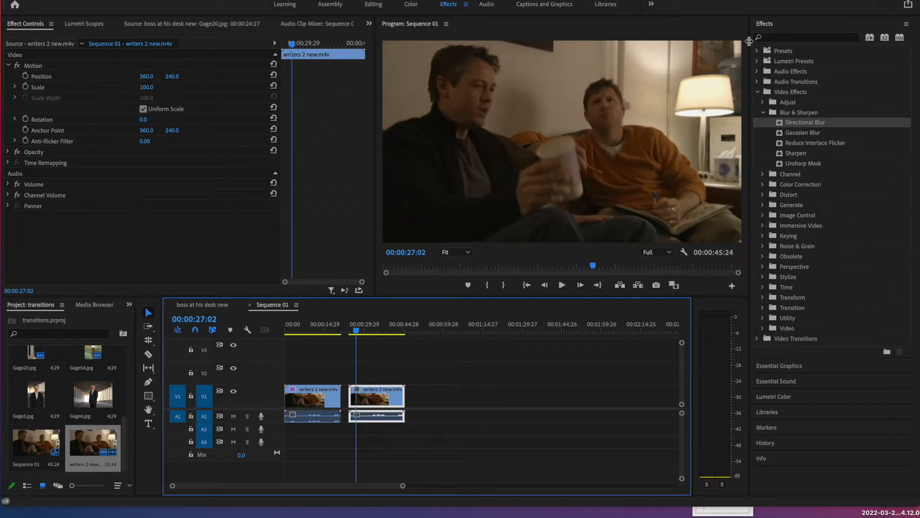
# - Apply the Spherize effect from the Distort category to the second clip
pyautogui.click(762, 114)
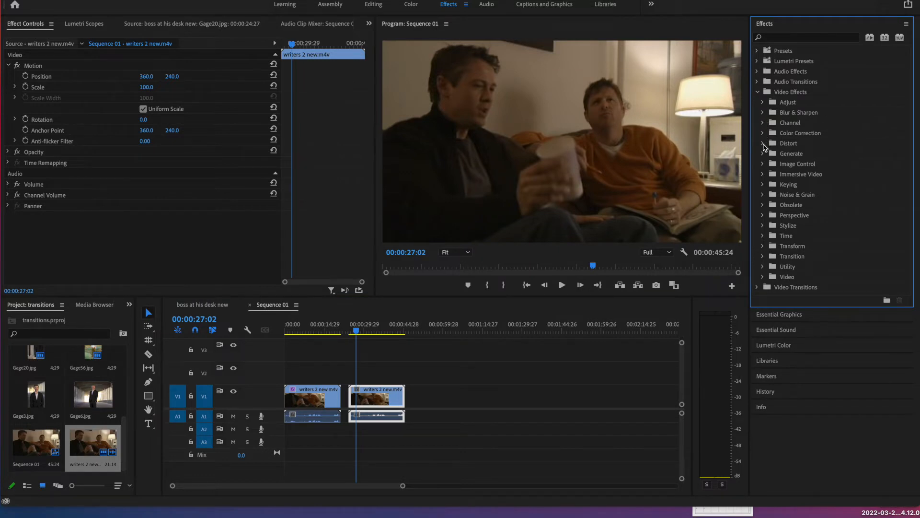
pyautogui.click(763, 144)
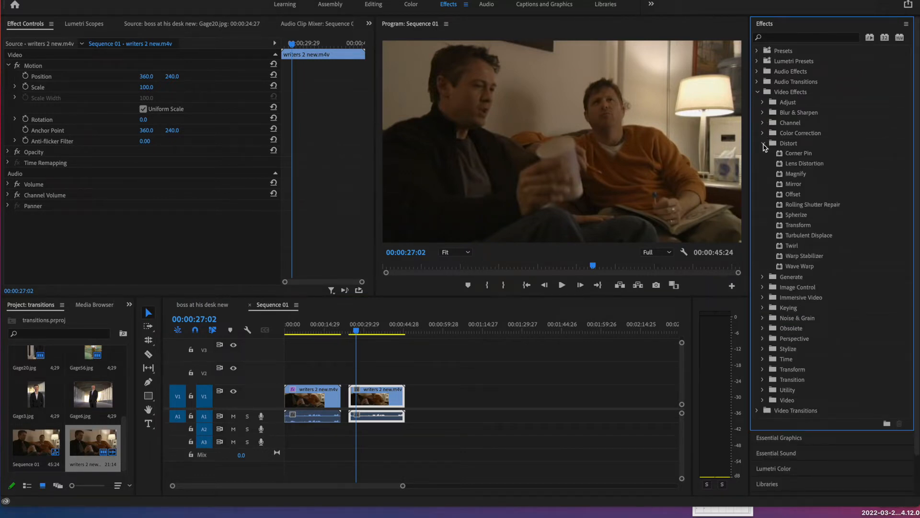
pyautogui.moveTo(792, 219); pyautogui.dragTo(383, 398)
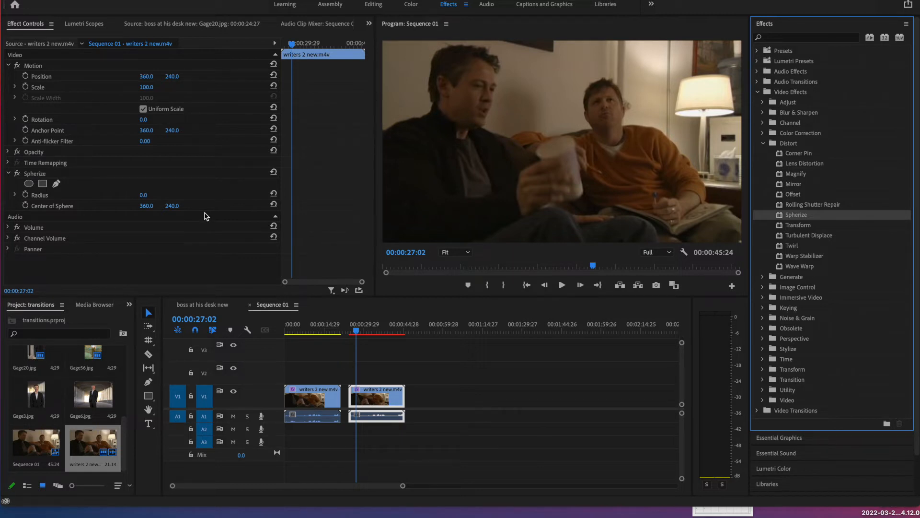
# - Set the Spherize radius to 170 on the second clip and keep that clip selected
pyautogui.click(144, 195)
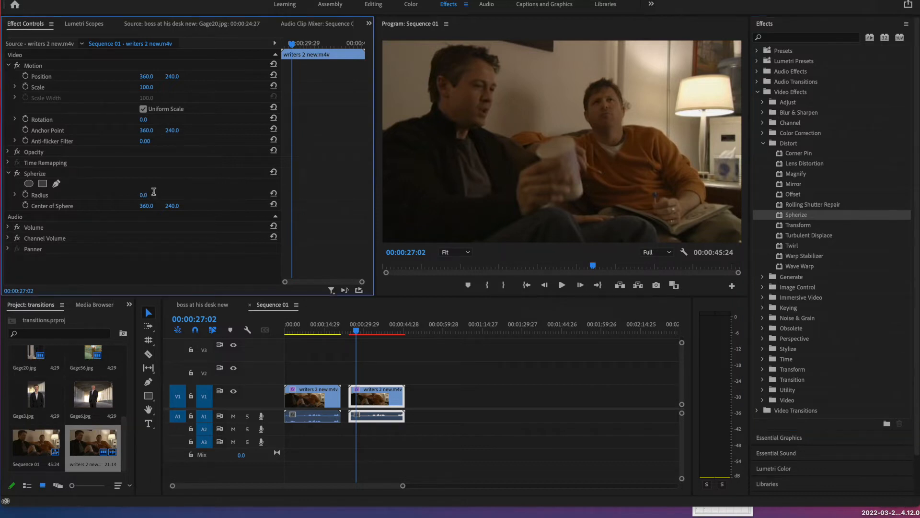
pyautogui.write('170')
pyautogui.press('Return')
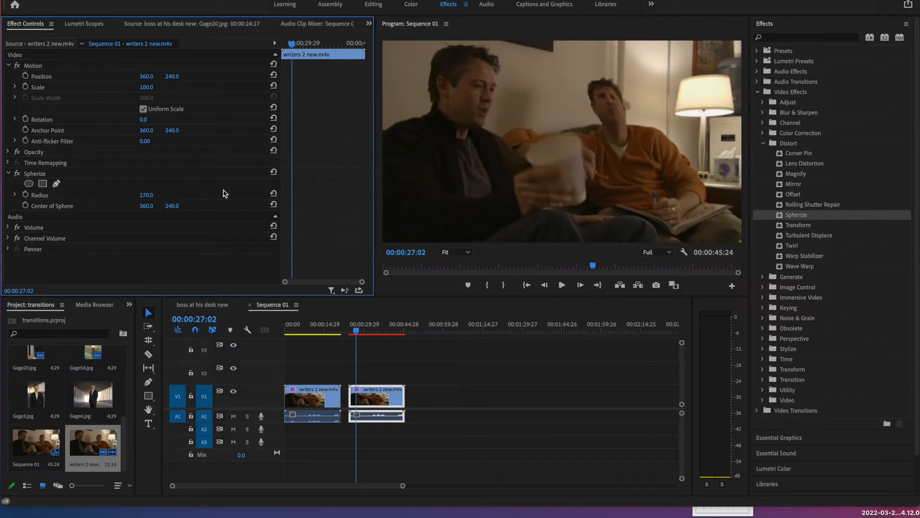
pyautogui.click(603, 187)
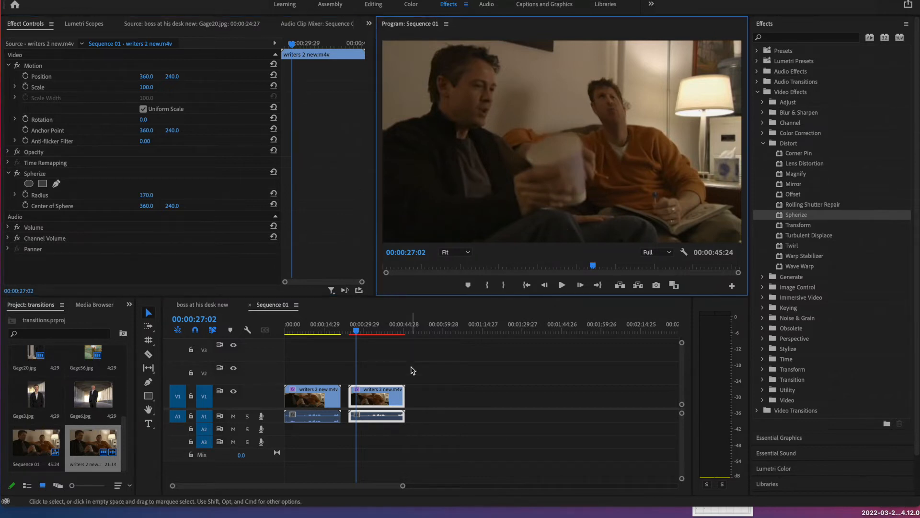
pyautogui.click(391, 398)
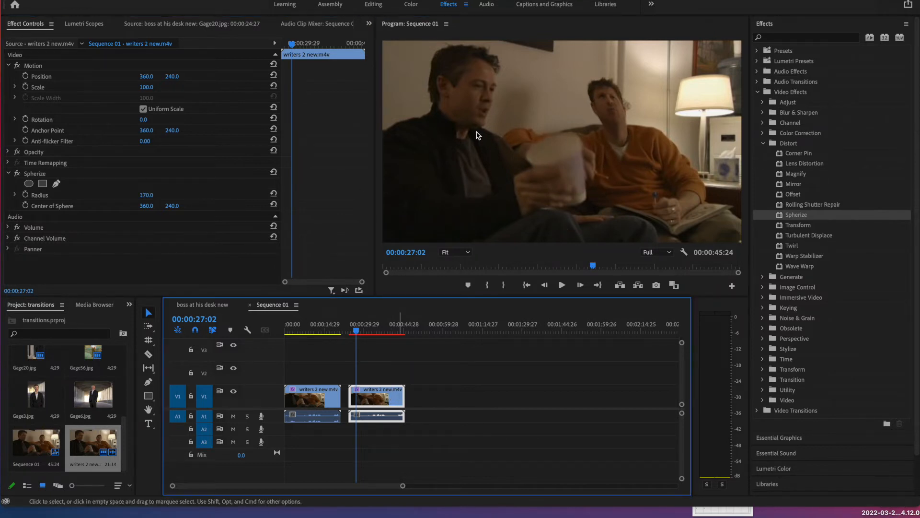
# - Move the Spherize center on the second clip to 333.7, 230.8 in the preview, and play the clip briefly to check it
pyautogui.click(550, 145)
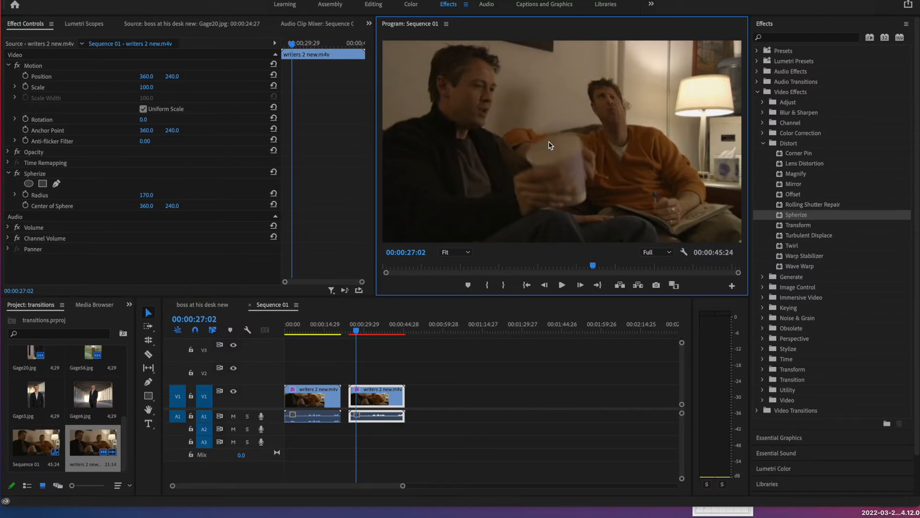
pyautogui.click(62, 206)
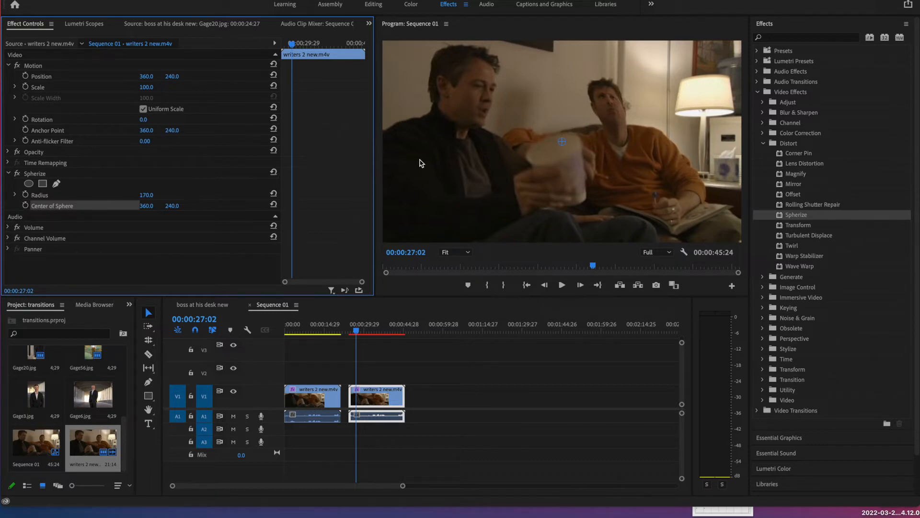
pyautogui.click(563, 149)
pyautogui.moveTo(563, 148)
pyautogui.mouseDown()
pyautogui.moveTo(507, 165)
pyautogui.moveTo(472, 144)
pyautogui.moveTo(615, 106)
pyautogui.moveTo(624, 123)
pyautogui.moveTo(549, 138)
pyautogui.mouseUp()
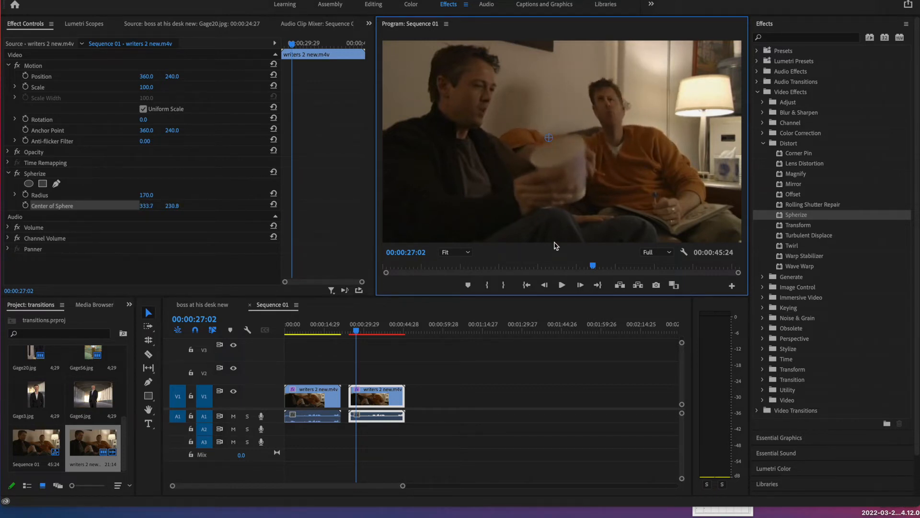
pyautogui.click(566, 286)
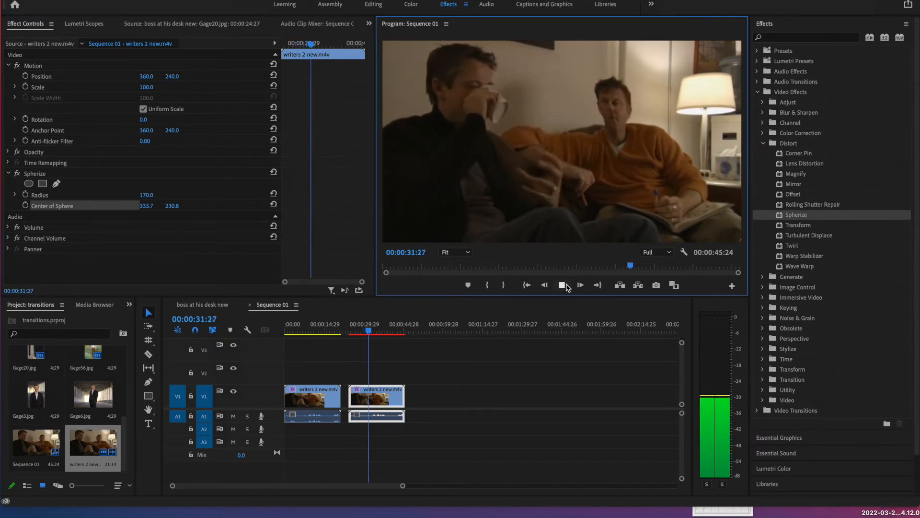
pyautogui.click(566, 286)
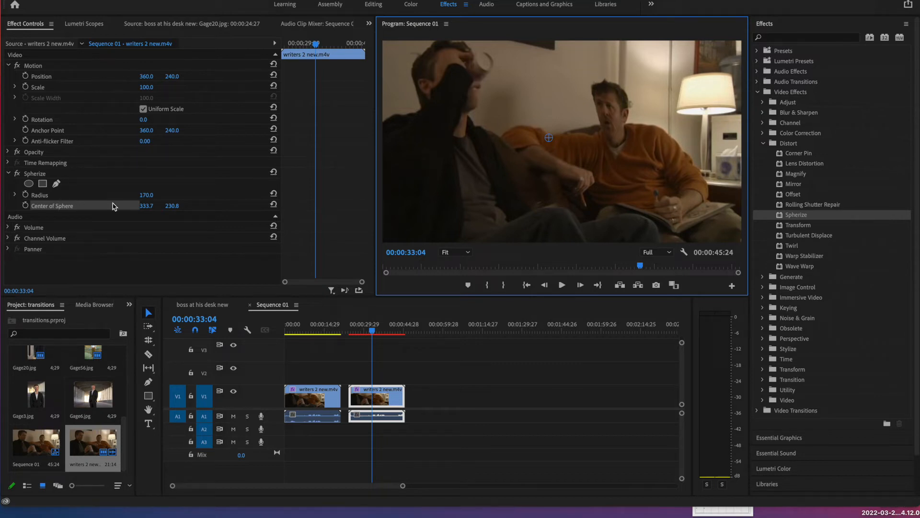
# - Place a third copy of writers 2 new.m4v on V1 after the second clip, and select it with the playhead at 00:00:49:25
pyautogui.click(102, 456)
pyautogui.moveTo(156, 427); pyautogui.dragTo(413, 403)
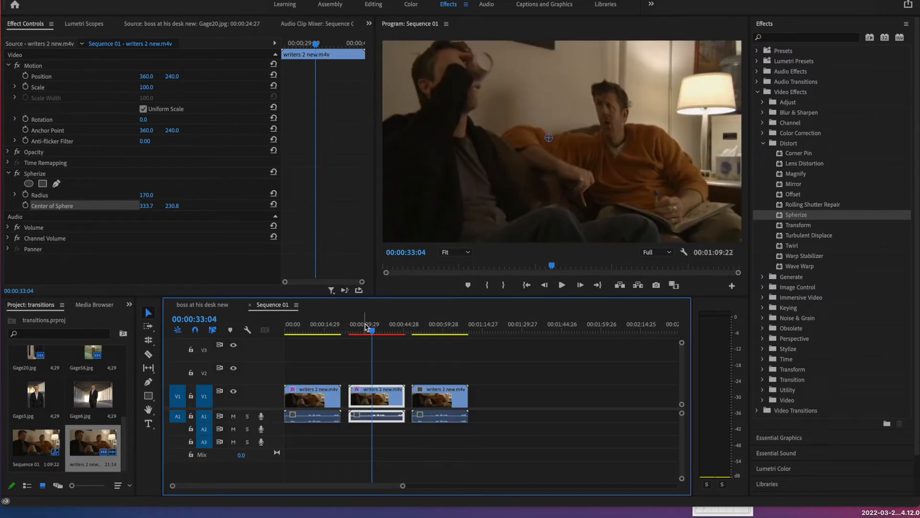
pyautogui.moveTo(373, 334); pyautogui.dragTo(417, 336)
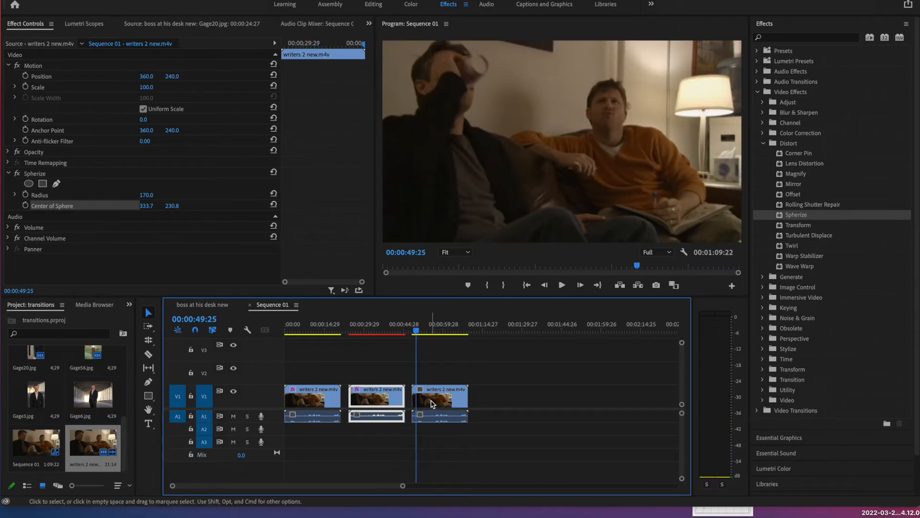
pyautogui.click(432, 404)
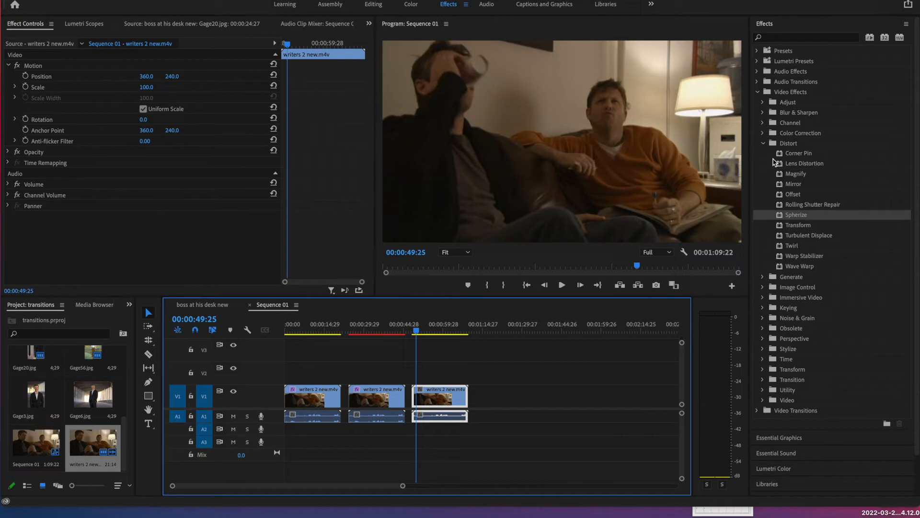
# - Apply the Wave Warp effect from the Distort category to the third clip and expand its height, width, direction, speed and phase controls
pyautogui.click(792, 268)
pyautogui.moveTo(792, 267); pyautogui.dragTo(436, 399)
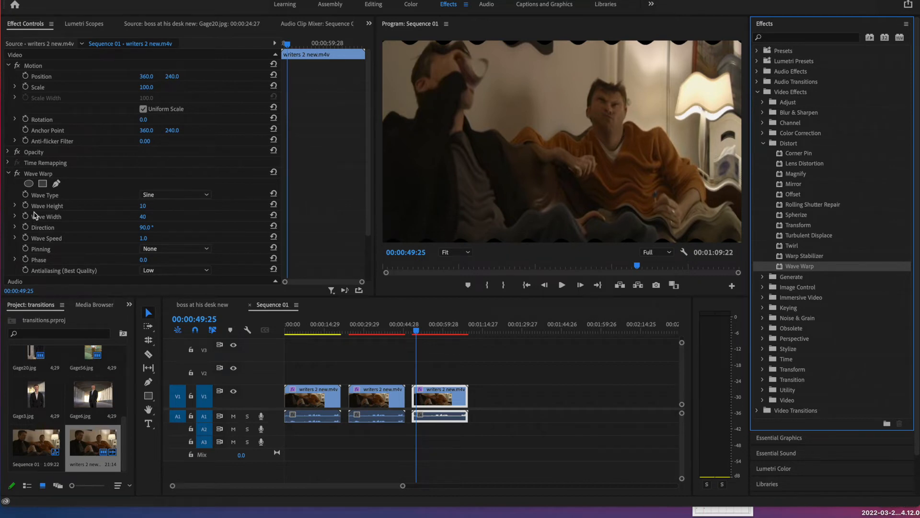
pyautogui.scroll(-2, 34, 182)
pyautogui.scroll(-2, 34, 181)
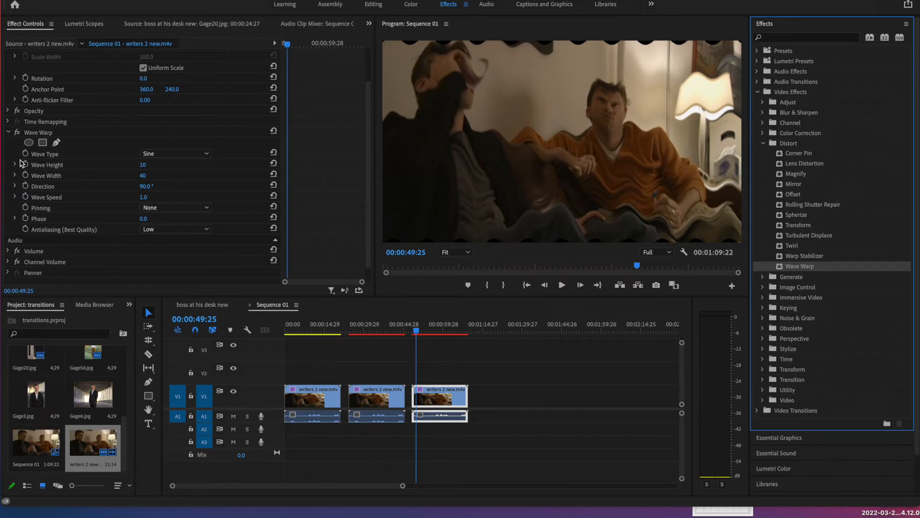
pyautogui.click(16, 165)
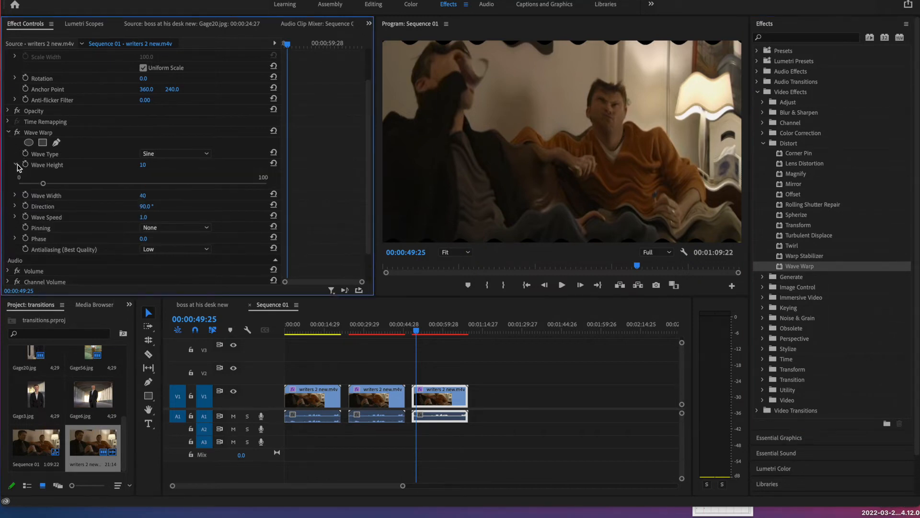
pyautogui.click(16, 195)
pyautogui.click(15, 226)
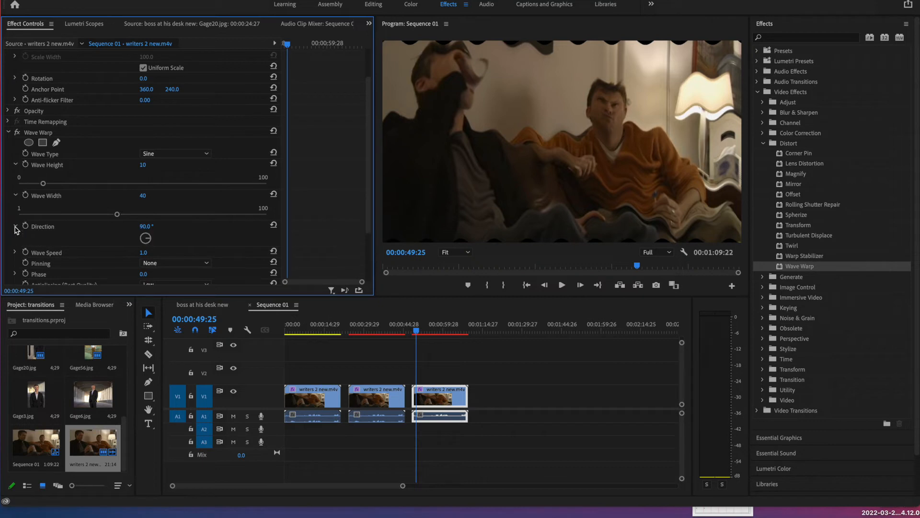
pyautogui.click(16, 253)
pyautogui.scroll(-2, 15, 257)
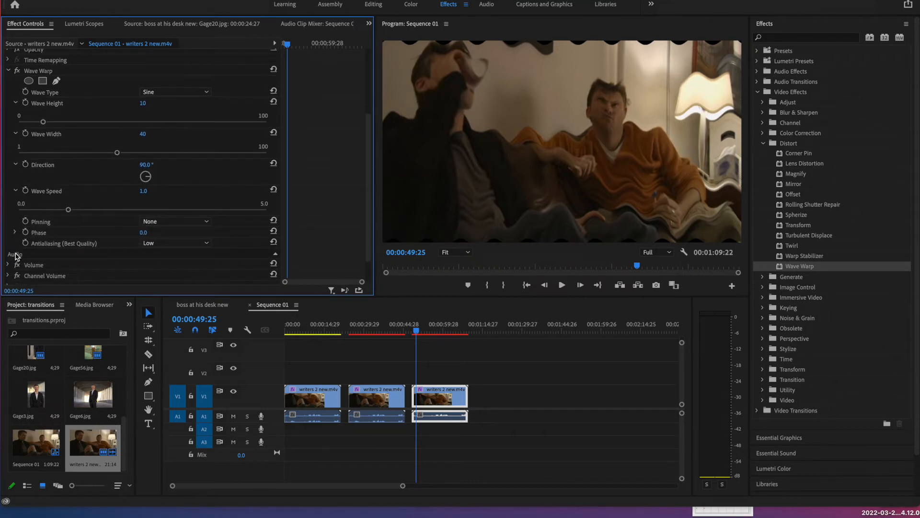
pyautogui.click(15, 233)
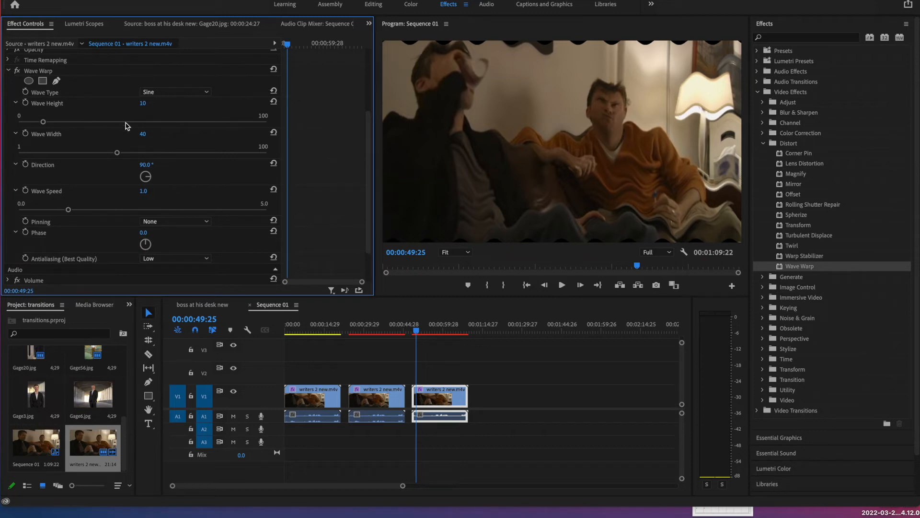
# - Set the Wave Height to 24 on the third clip's Wave Warp effect and preview the result in playback
pyautogui.click(48, 122)
pyautogui.moveTo(47, 122); pyautogui.dragTo(79, 123)
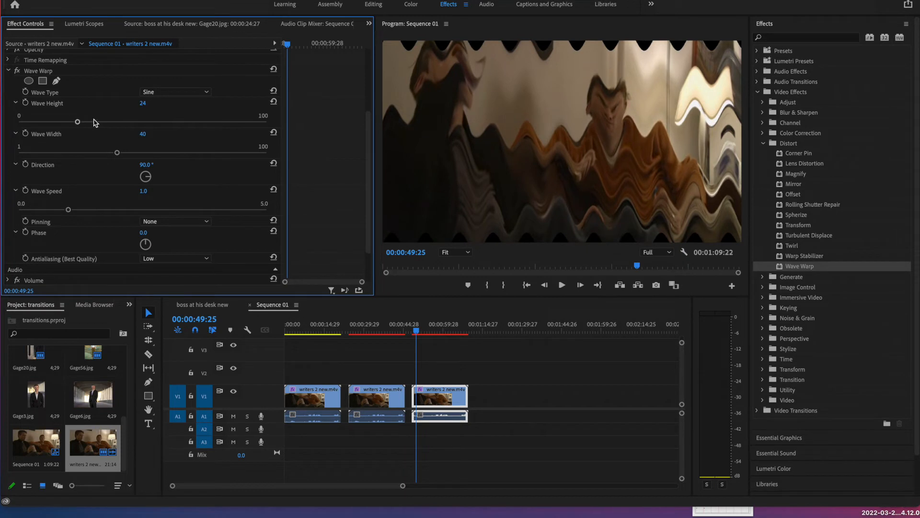
pyautogui.click(562, 286)
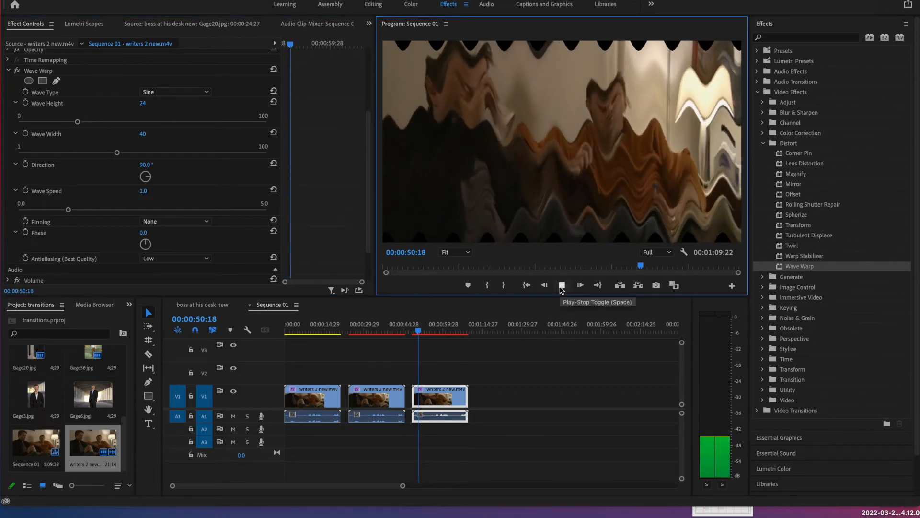
pyautogui.click(562, 286)
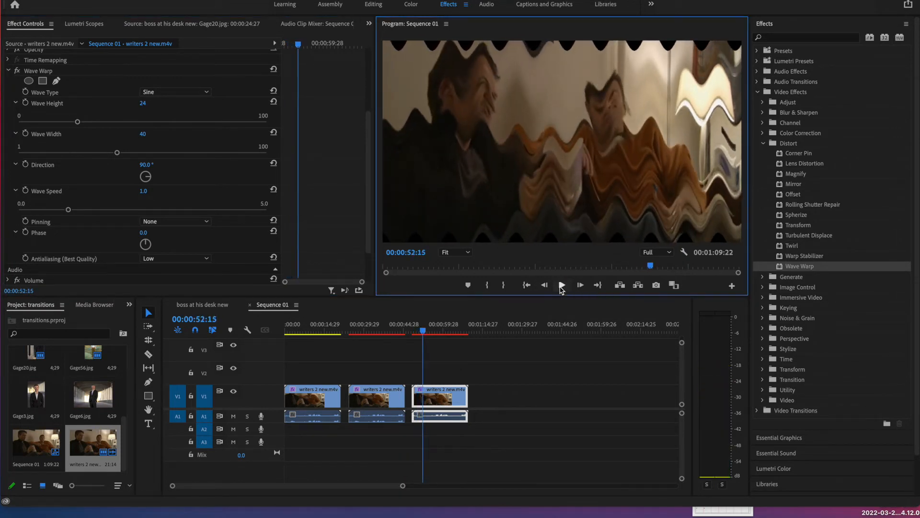
# - Set the third clip's Wave Width to 39 and the wave Direction to 166.8°
pyautogui.moveTo(117, 153); pyautogui.dragTo(114, 153)
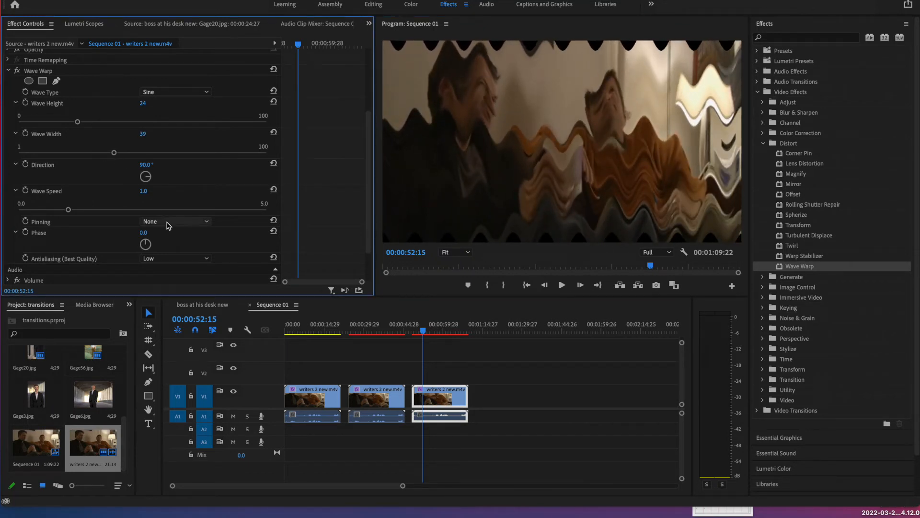
pyautogui.moveTo(144, 179)
pyautogui.mouseDown()
pyautogui.moveTo(153, 183)
pyautogui.moveTo(147, 192)
pyautogui.mouseUp()
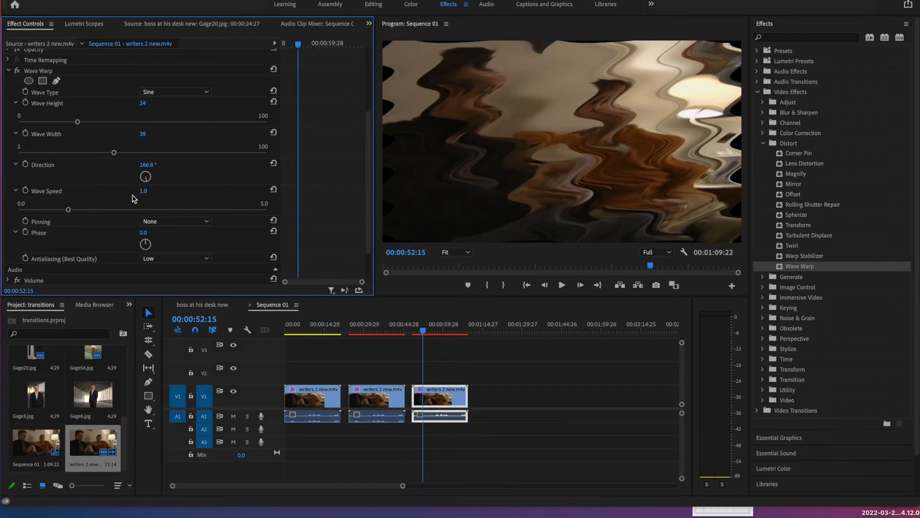
# - Try a Wave Speed of 5.0 on the third clip and reduce it to 1.7
pyautogui.click(144, 191)
pyautogui.write('5')
pyautogui.press('Return')
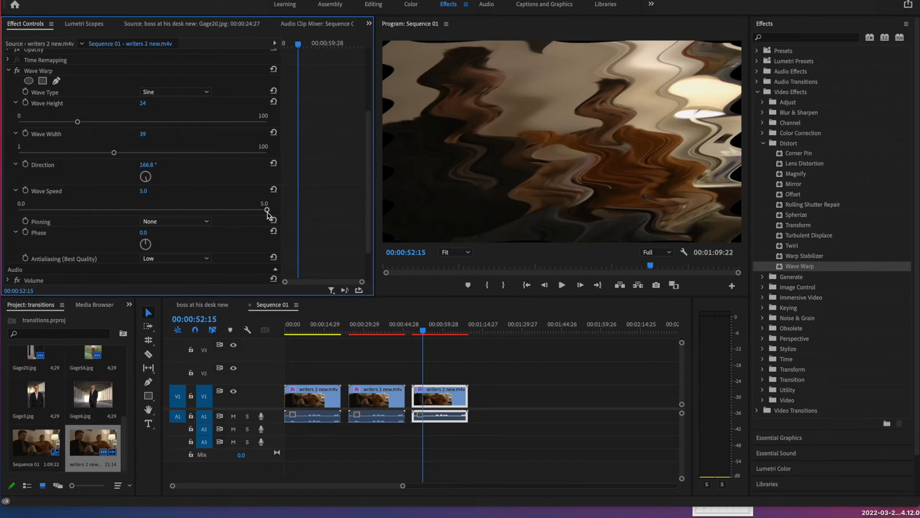
pyautogui.moveTo(267, 210); pyautogui.dragTo(105, 212)
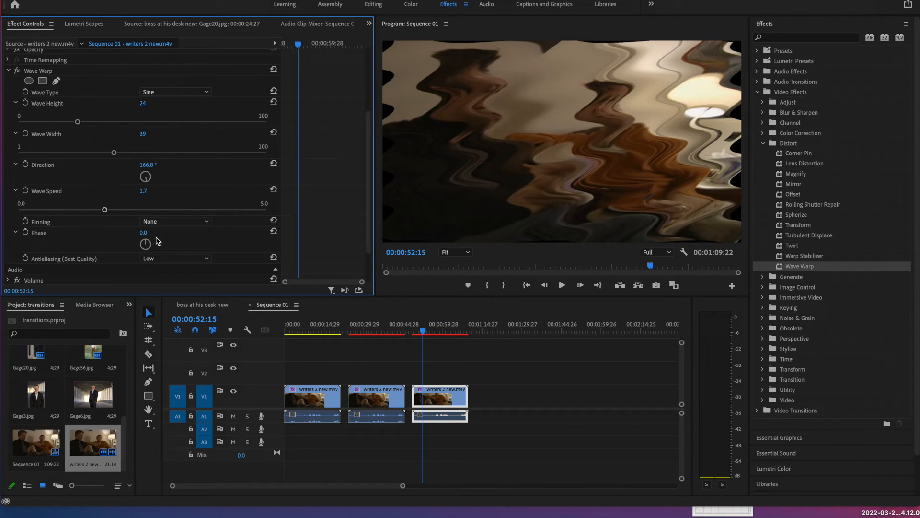
# - Set the Wave Warp Pinning to Center and play the third clip briefly to preview it
pyautogui.click(175, 223)
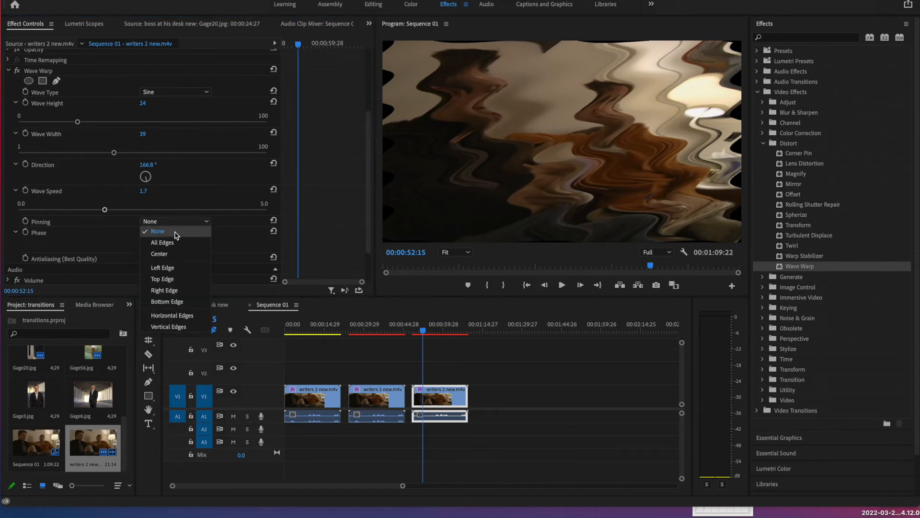
pyautogui.click(172, 254)
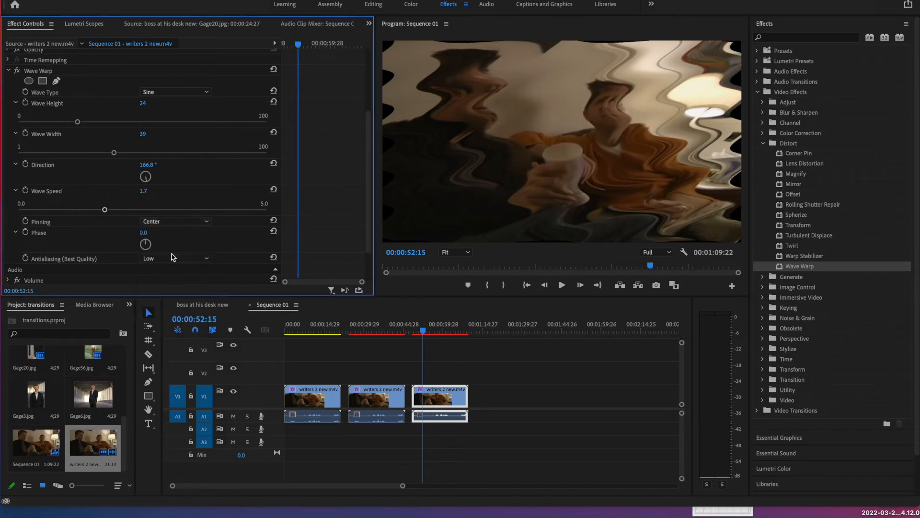
pyautogui.click(561, 286)
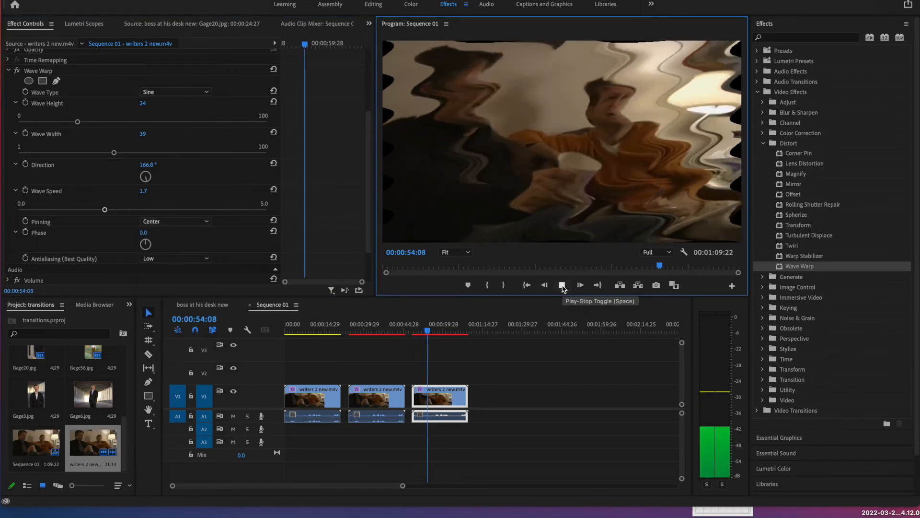
pyautogui.click(562, 285)
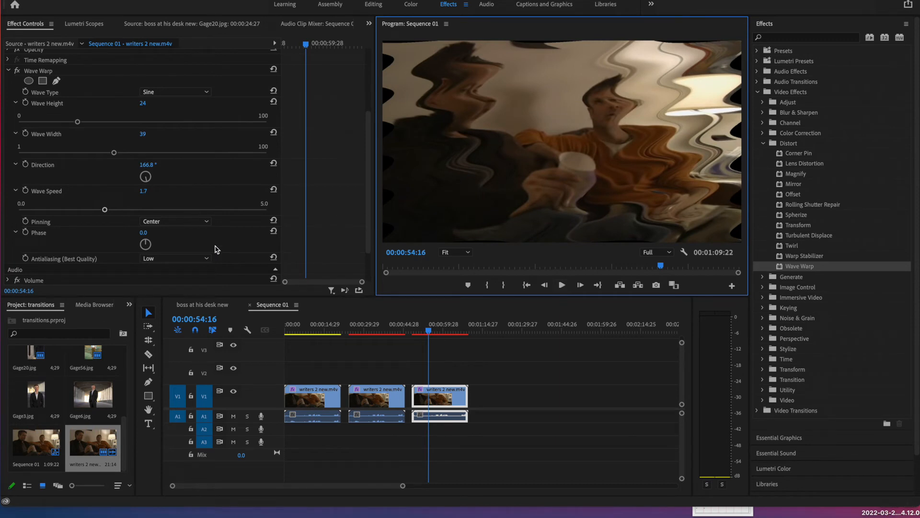
# - Set the Wave Warp Phase to 4.8° and the Antialiasing (Best Quality) to Medium
pyautogui.click(147, 238)
pyautogui.moveTo(146, 233); pyautogui.dragTo(151, 233)
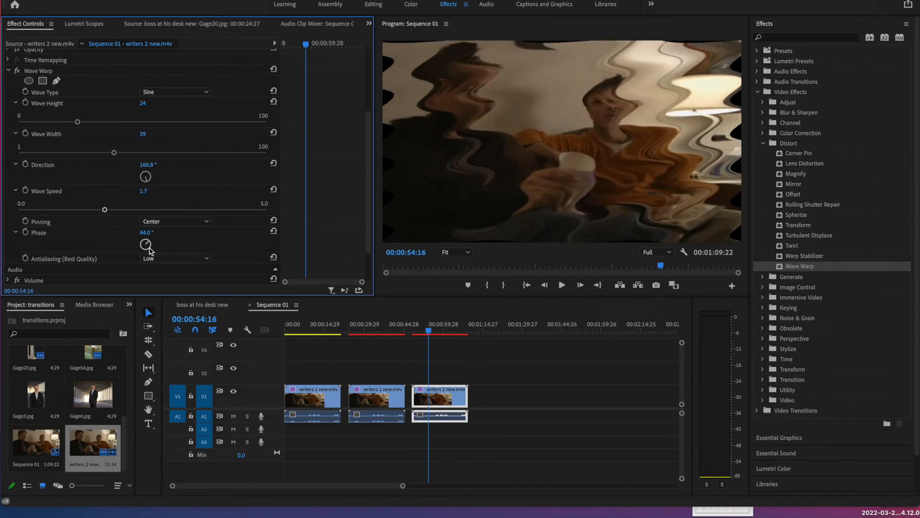
pyautogui.moveTo(148, 246); pyautogui.dragTo(146, 247)
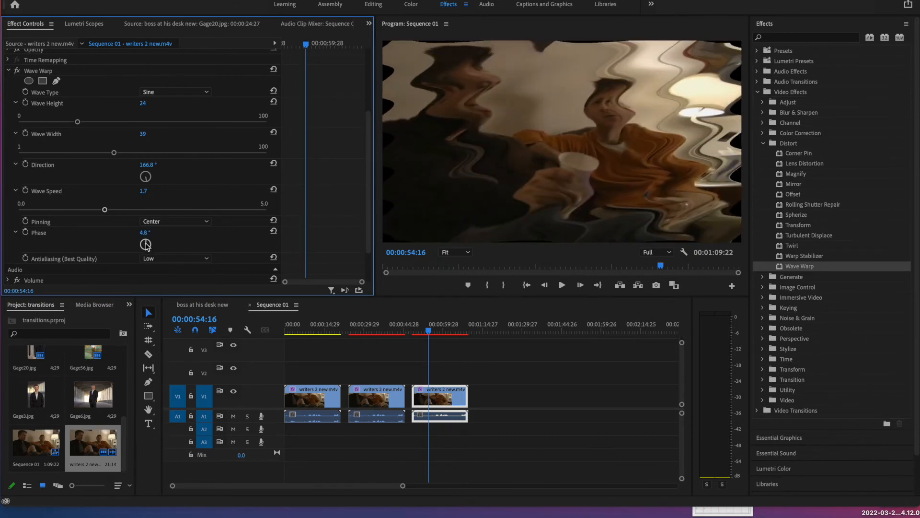
pyautogui.click(204, 261)
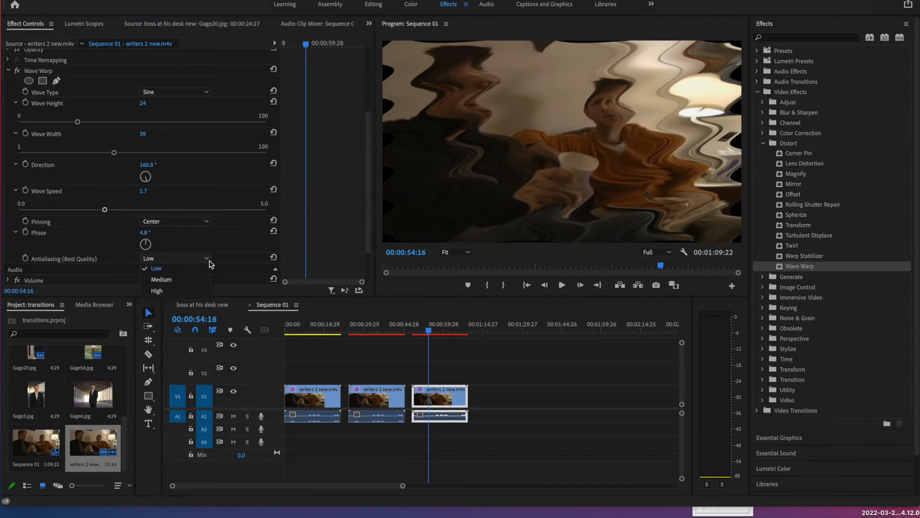
pyautogui.click(188, 282)
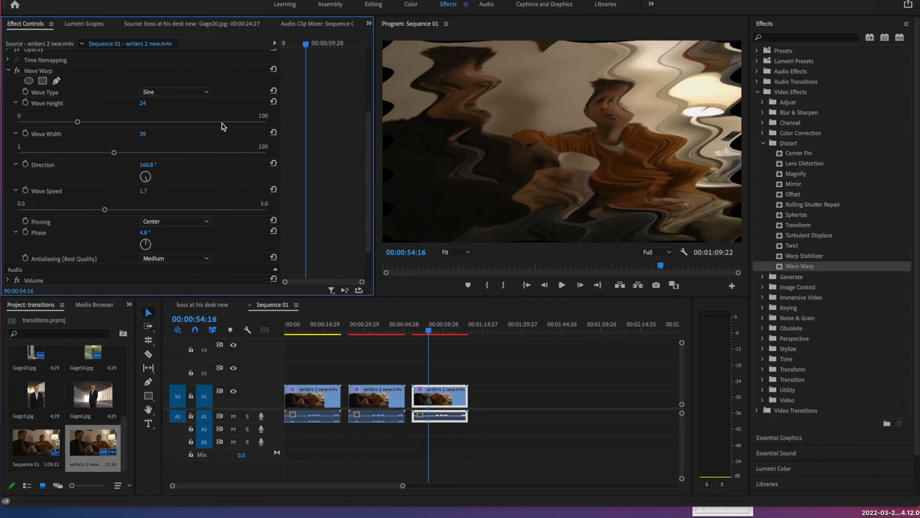
# - Set the Wave Type to Circle and start playing the third clip to preview it
pyautogui.click(194, 93)
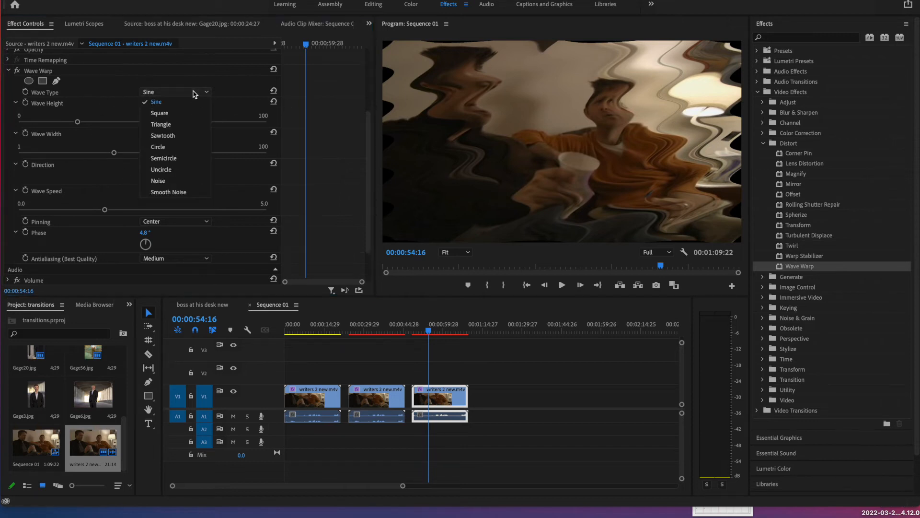
pyautogui.click(174, 146)
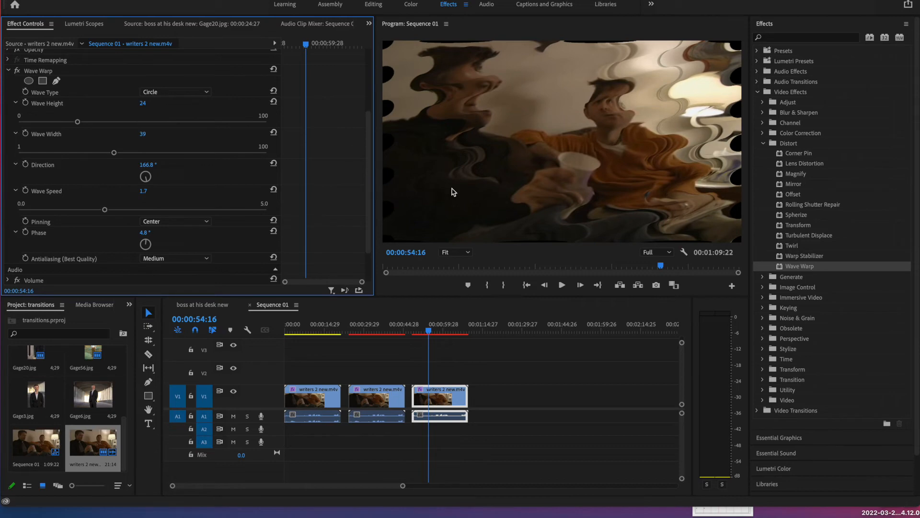
pyautogui.click(562, 285)
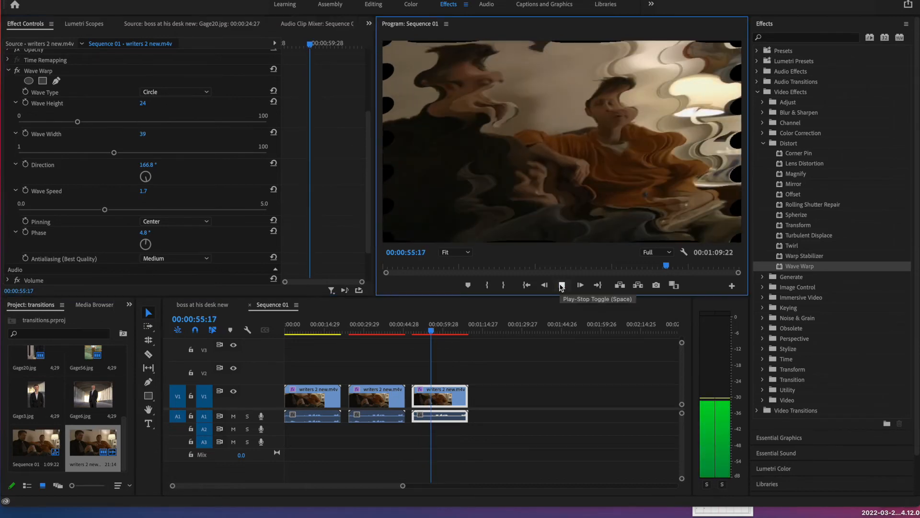
# - Try the Triangle and Noise wave types while the third clip plays, and reset its Wave Warp effect to the default settings
pyautogui.click(206, 92)
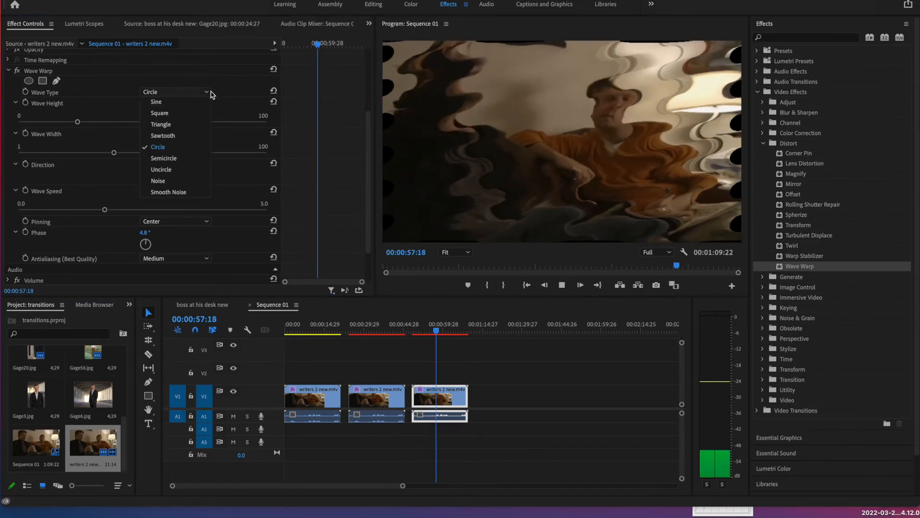
pyautogui.click(186, 127)
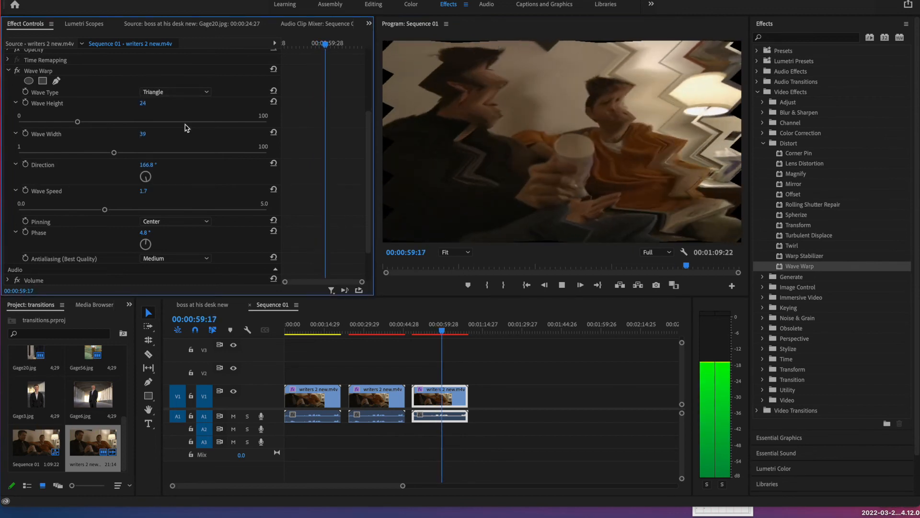
pyautogui.click(201, 93)
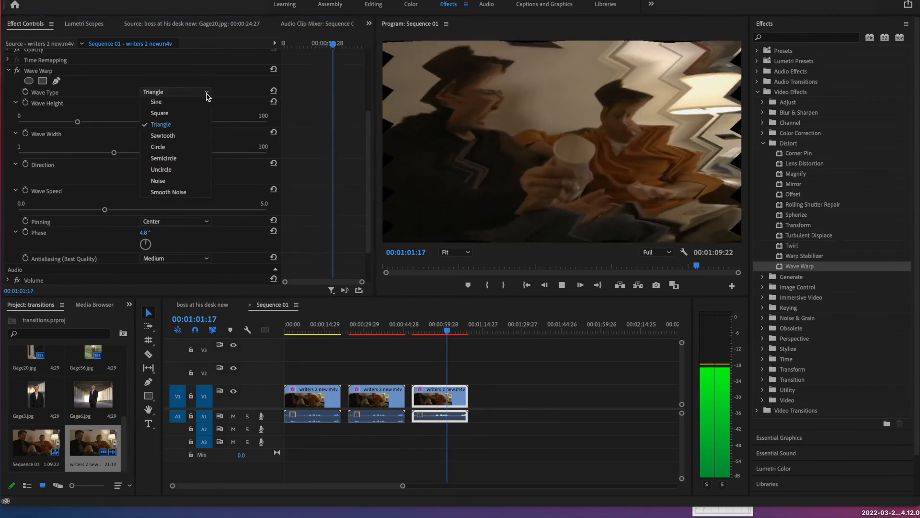
pyautogui.click(179, 180)
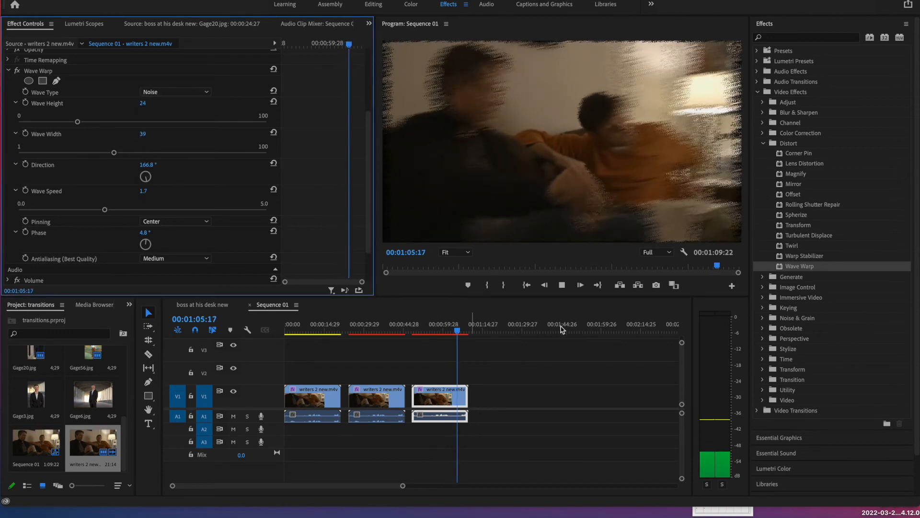
pyautogui.click(562, 285)
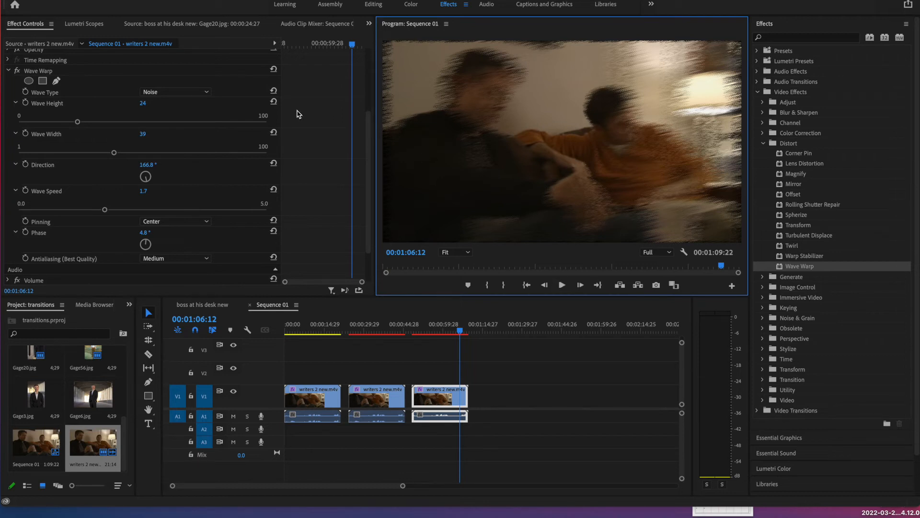
pyautogui.click(274, 70)
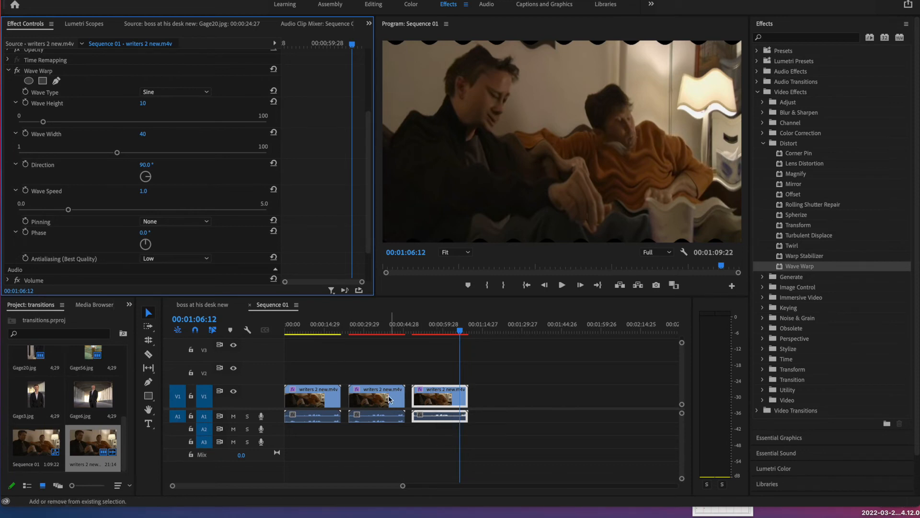
# - Select all three timeline clips and apply the Lens Flare effect from the Generate category to them
pyautogui.keyDown('shift'); pyautogui.click(373, 400); pyautogui.keyUp('shift')
pyautogui.keyDown('shift'); pyautogui.click(331, 403); pyautogui.keyUp('shift')
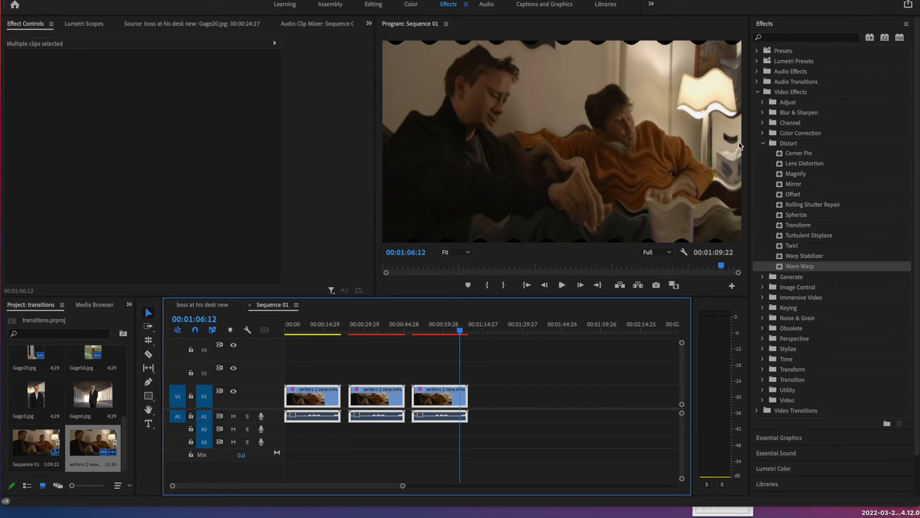
pyautogui.click(763, 144)
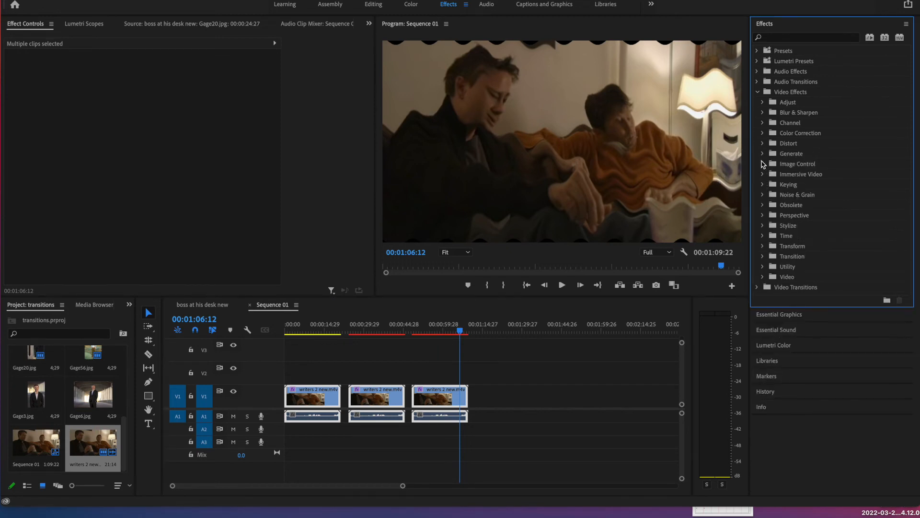
pyautogui.click(763, 154)
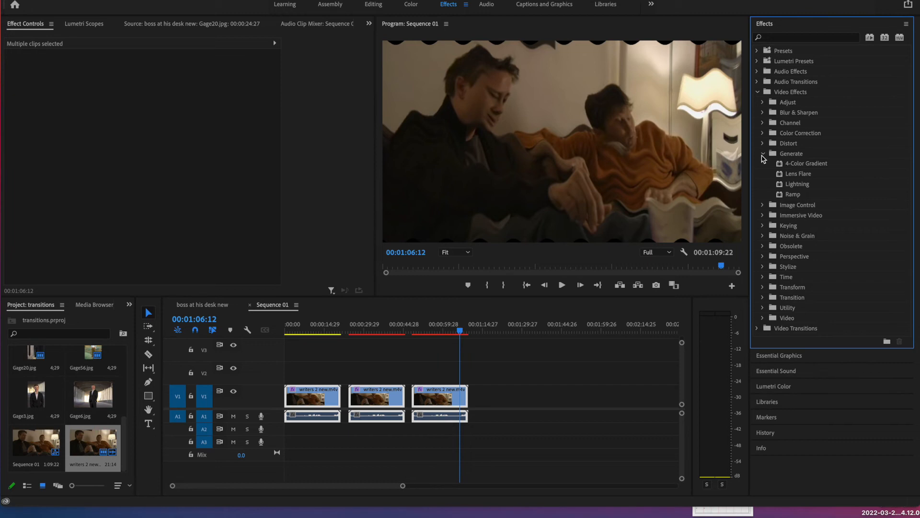
pyautogui.click(802, 177)
pyautogui.moveTo(803, 177); pyautogui.dragTo(446, 391)
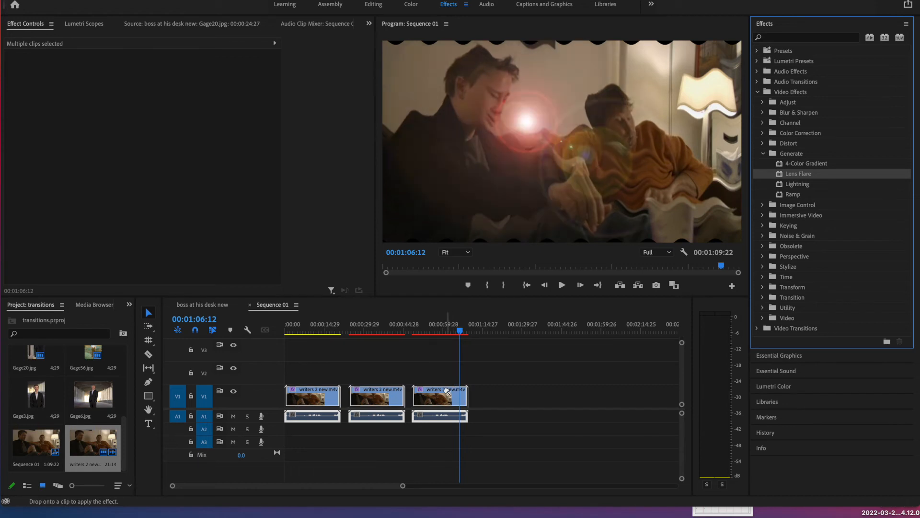
# - Select only the third clip and set its Lens Flare to a horizontal Flare Center of 244.0 and a Flare Brightness of 80%
pyautogui.click(431, 368)
pyautogui.click(435, 391)
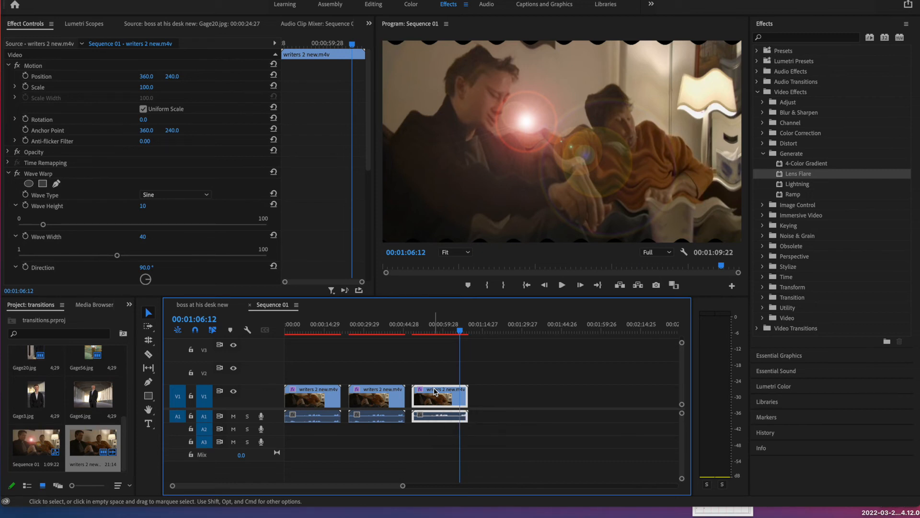
pyautogui.scroll(-10, 109, 190)
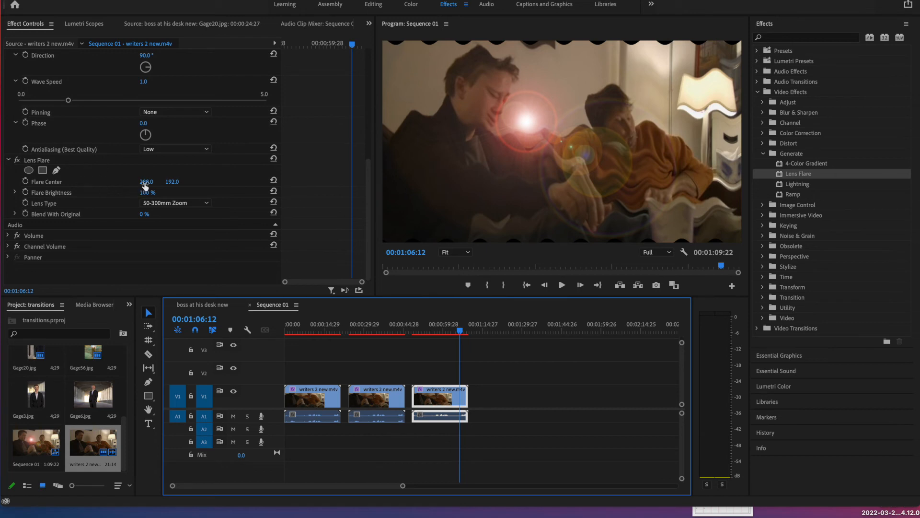
pyautogui.moveTo(147, 185); pyautogui.dragTo(1, 209)
pyautogui.moveTo(142, 193); pyautogui.dragTo(134, 193)
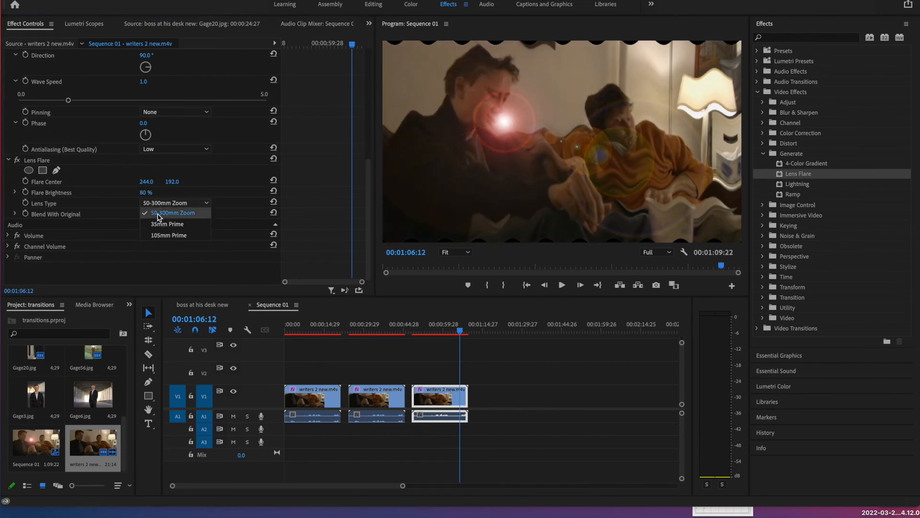
# - Set the third clip's Lens Flare to the 35mm Prime lens type and Blend With Original to 63%
pyautogui.click(163, 224)
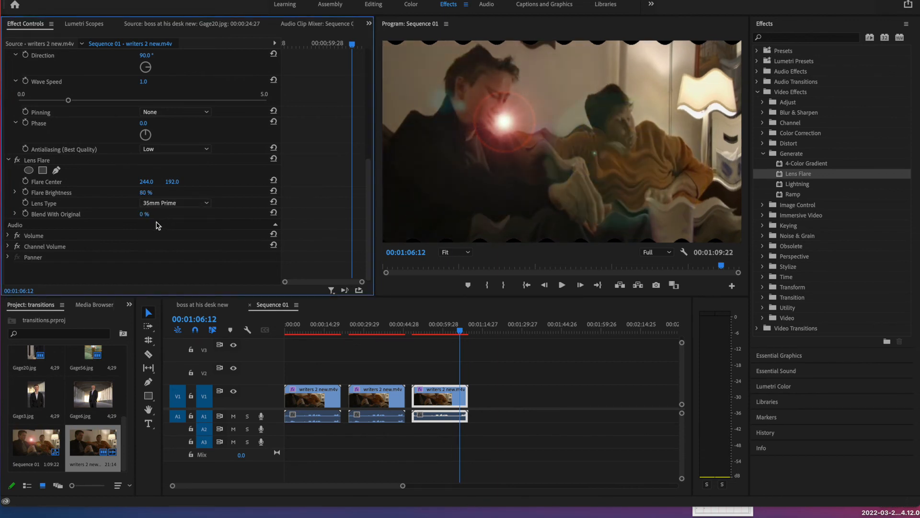
pyautogui.click(153, 217)
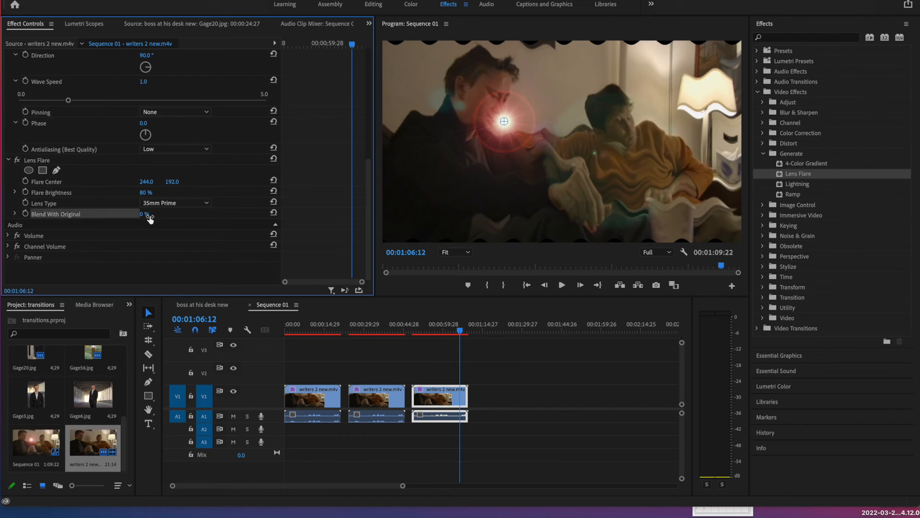
pyautogui.moveTo(144, 214); pyautogui.dragTo(176, 213)
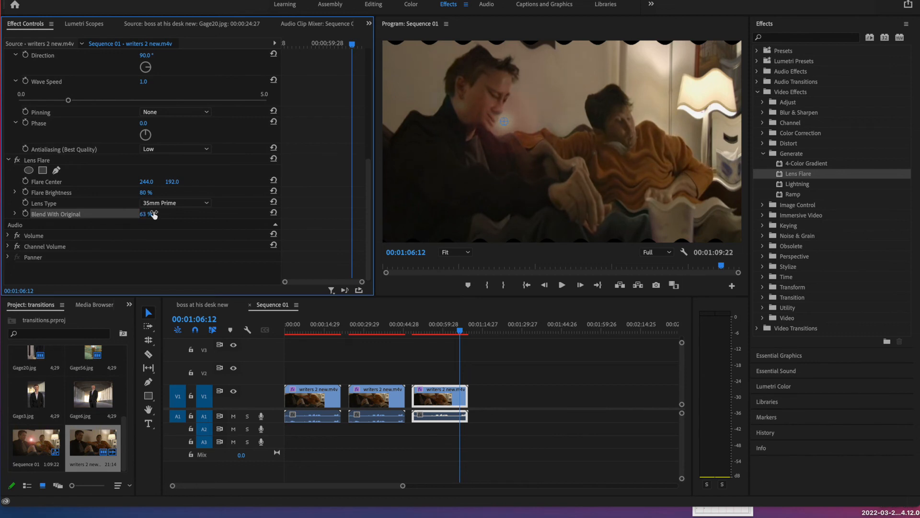
# - Collapse and disable Wave Warp on the third clip, and play the clip briefly to preview the Lens Flare alone
pyautogui.click(433, 390)
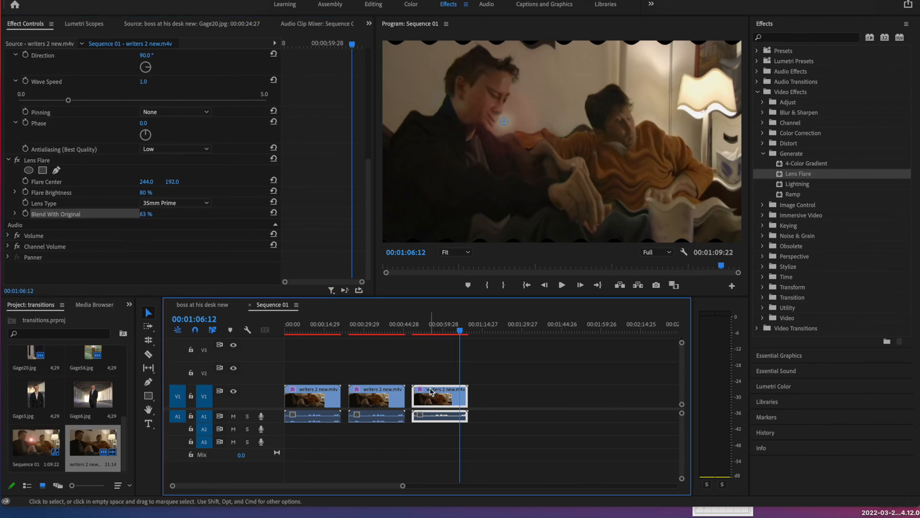
pyautogui.scroll(5, 29, 160)
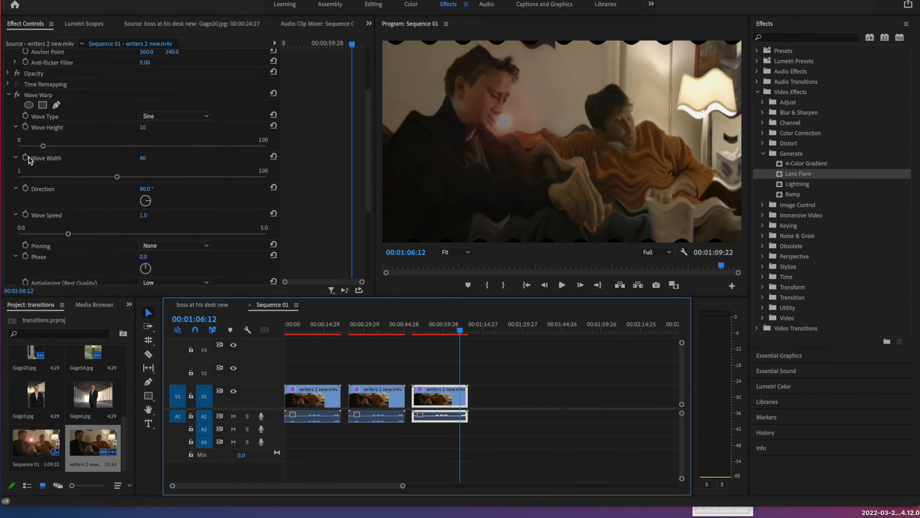
pyautogui.click(8, 116)
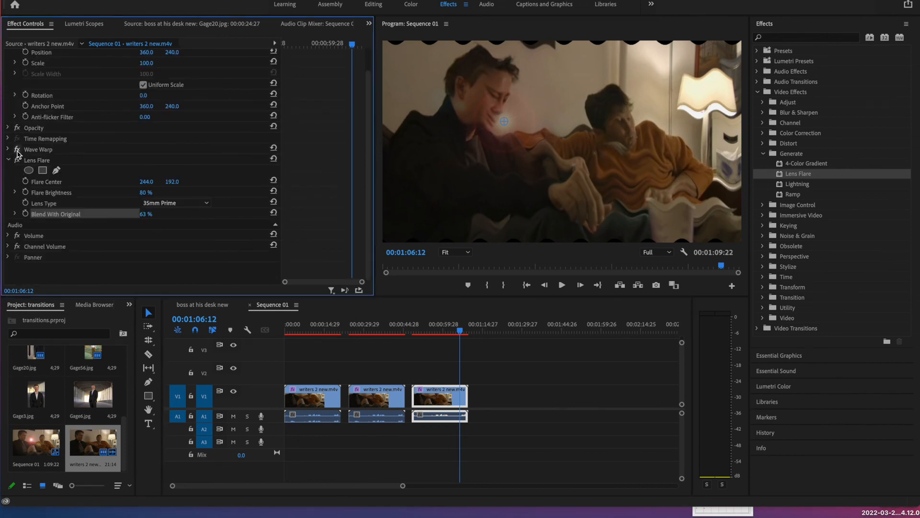
pyautogui.click(18, 150)
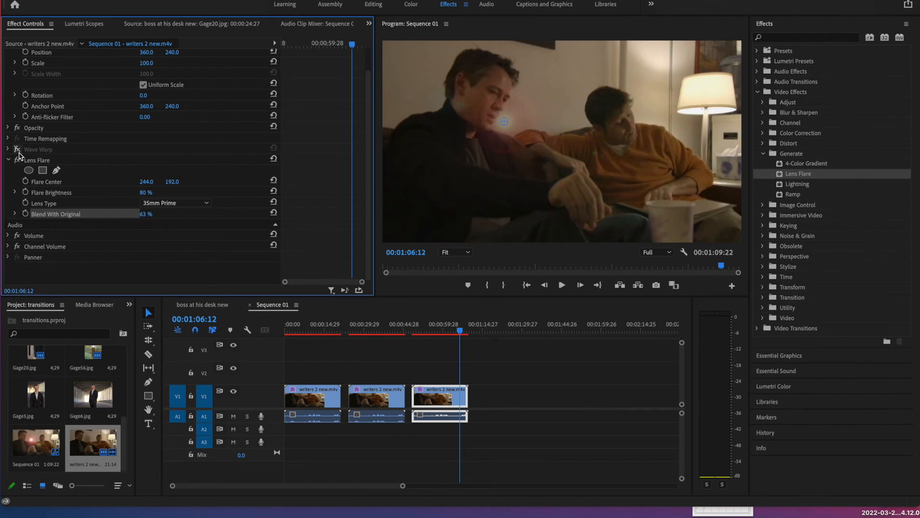
pyautogui.click(561, 285)
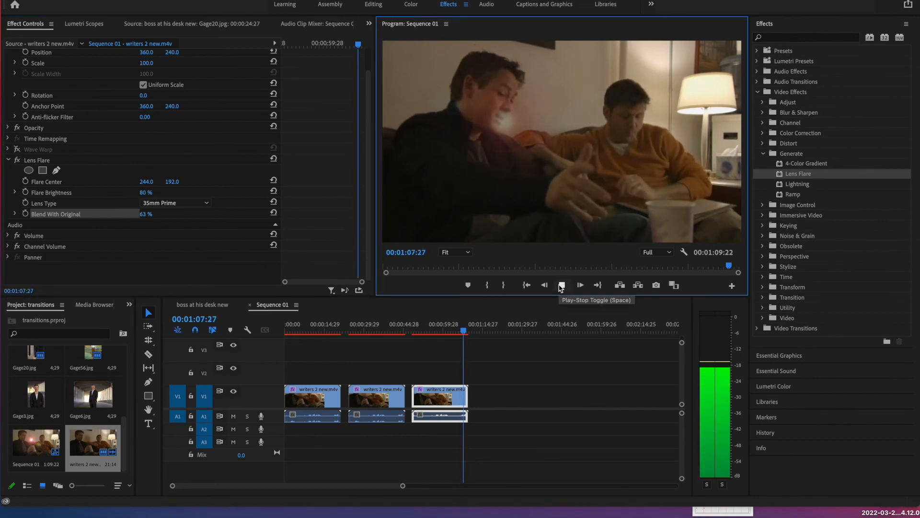
pyautogui.click(561, 286)
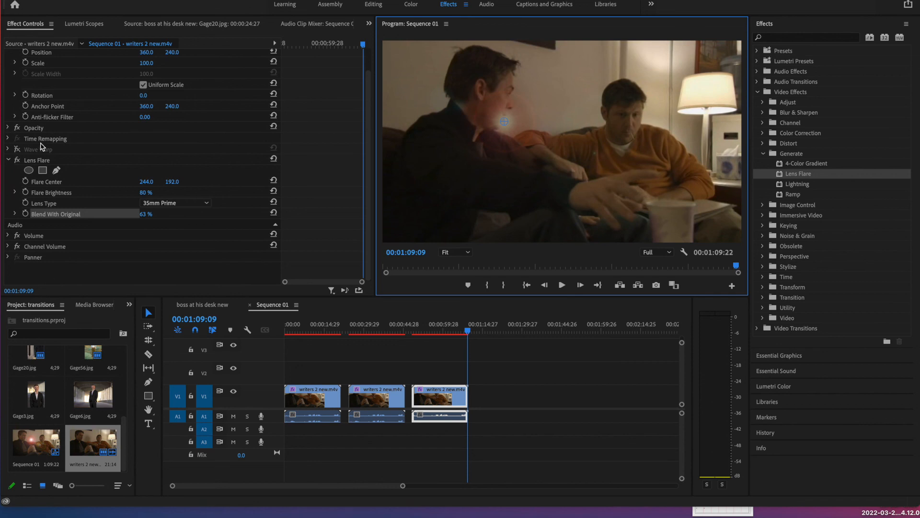
# - Copy the third clip's adjusted Lens Flare effect and paste it onto the second clip
pyautogui.click(42, 163)
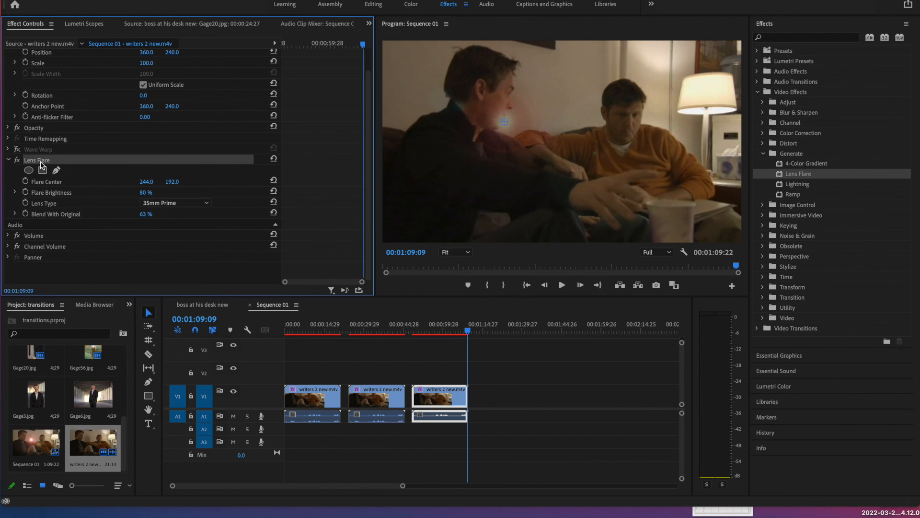
pyautogui.rightClick(41, 164)
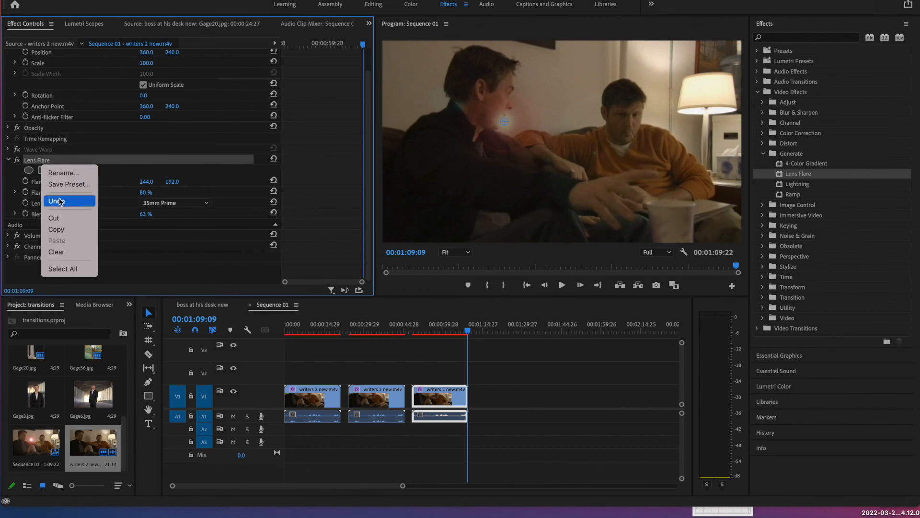
pyautogui.click(75, 229)
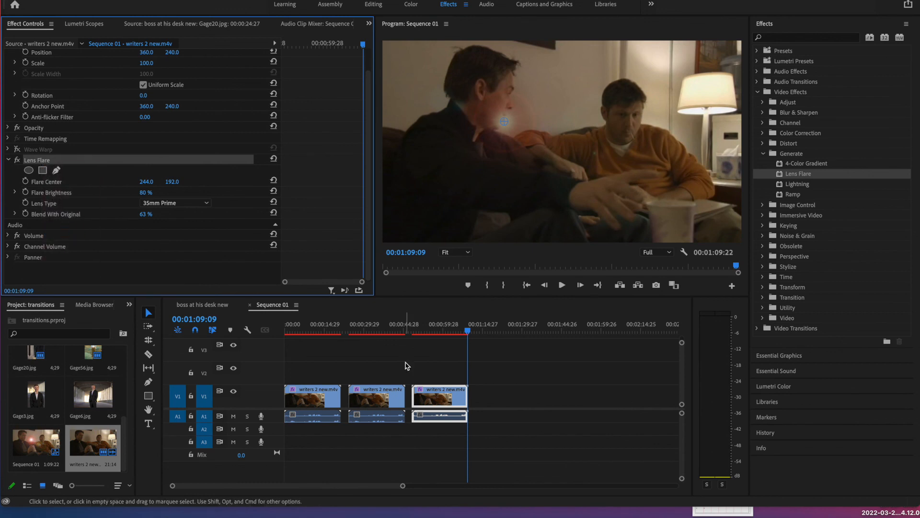
pyautogui.click(387, 389)
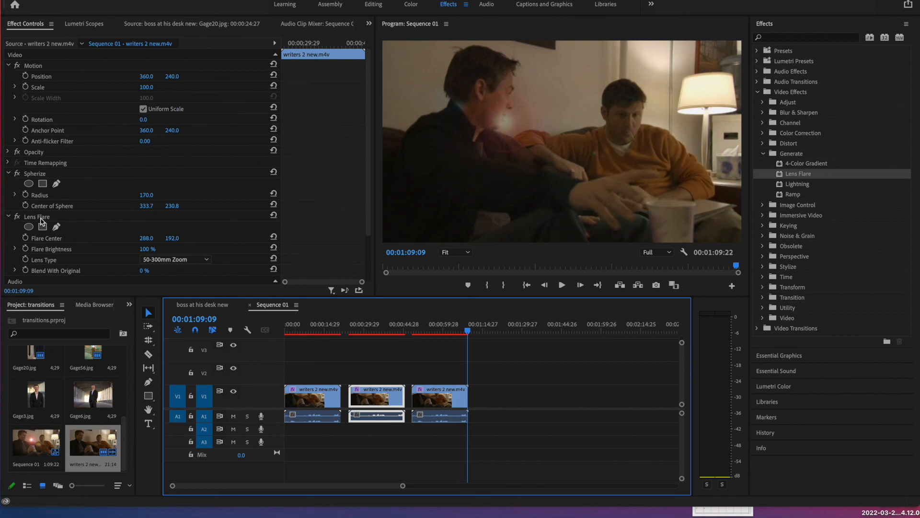
pyautogui.click(42, 217)
pyautogui.rightClick(43, 219)
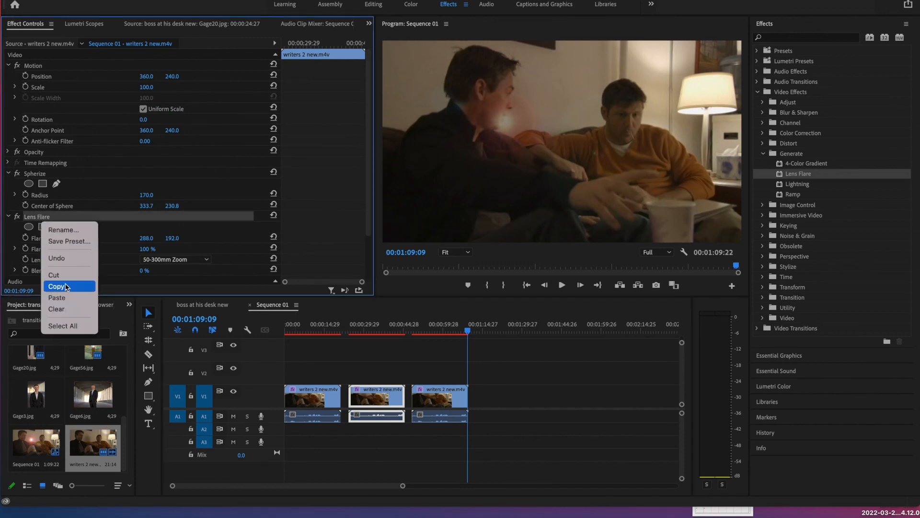
pyautogui.click(68, 298)
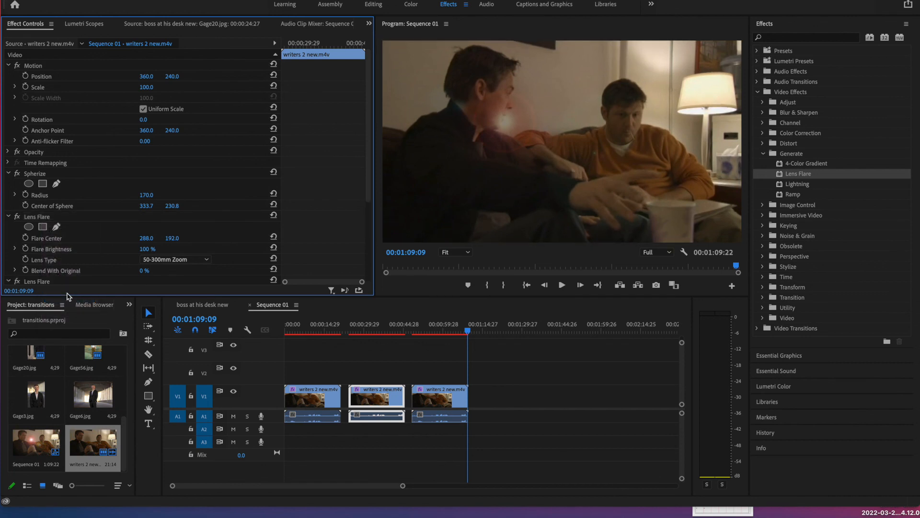
# - Toggle the second clip's original 50-300mm Zoom Lens Flare off and on, and delete it, keeping the pasted 35mm Prime one
pyautogui.scroll(-4, 48, 230)
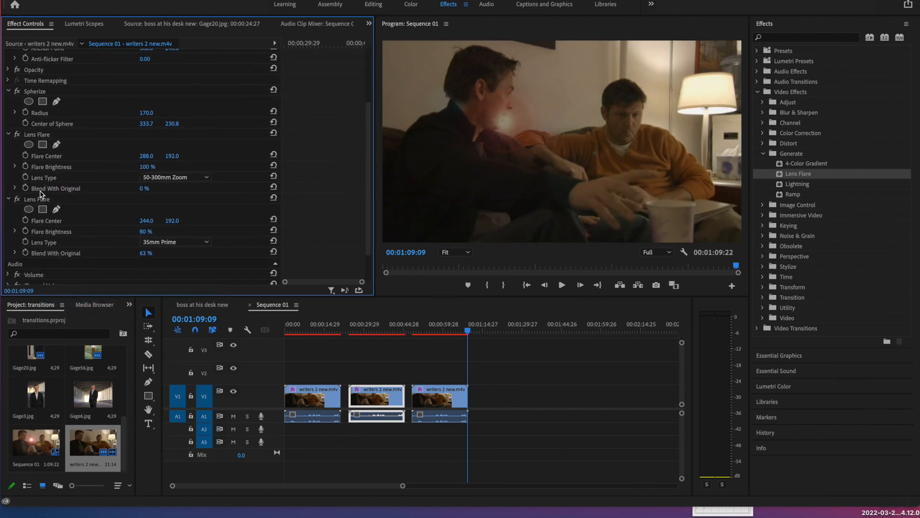
pyautogui.click(32, 137)
pyautogui.click(18, 135)
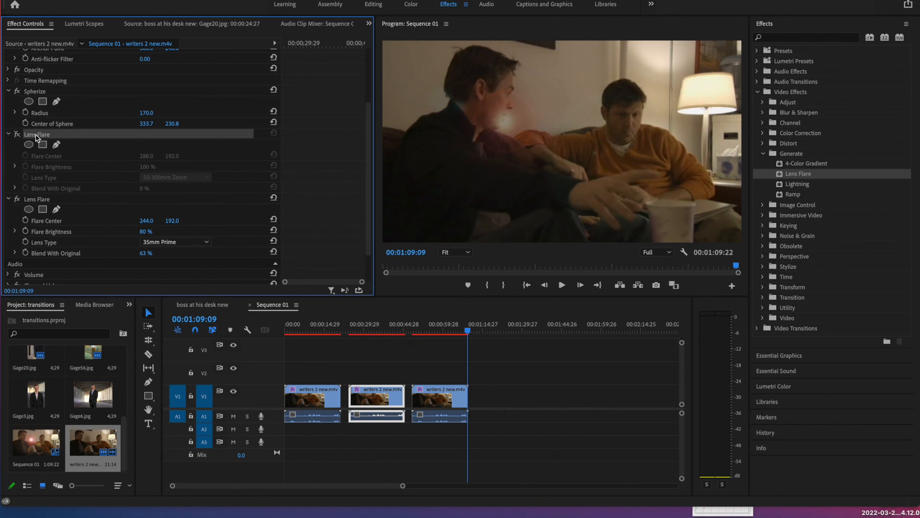
pyautogui.click(17, 135)
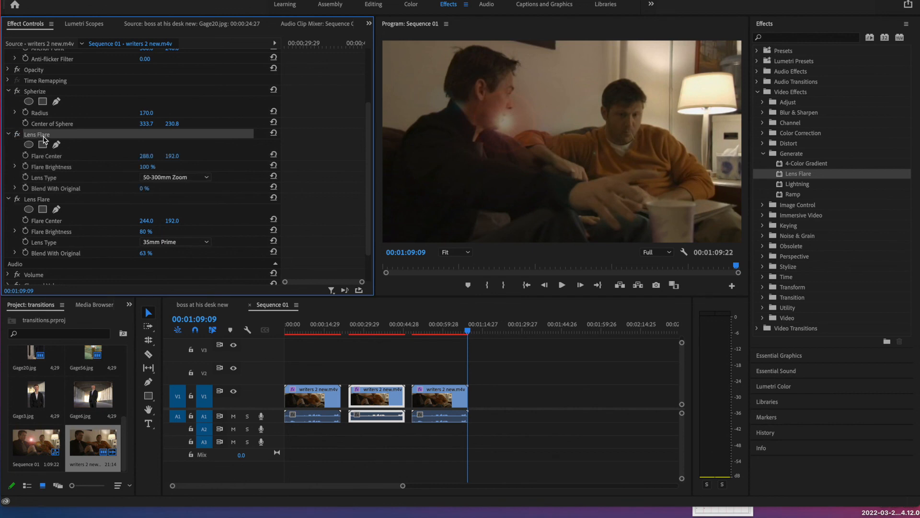
pyautogui.press('Delete')
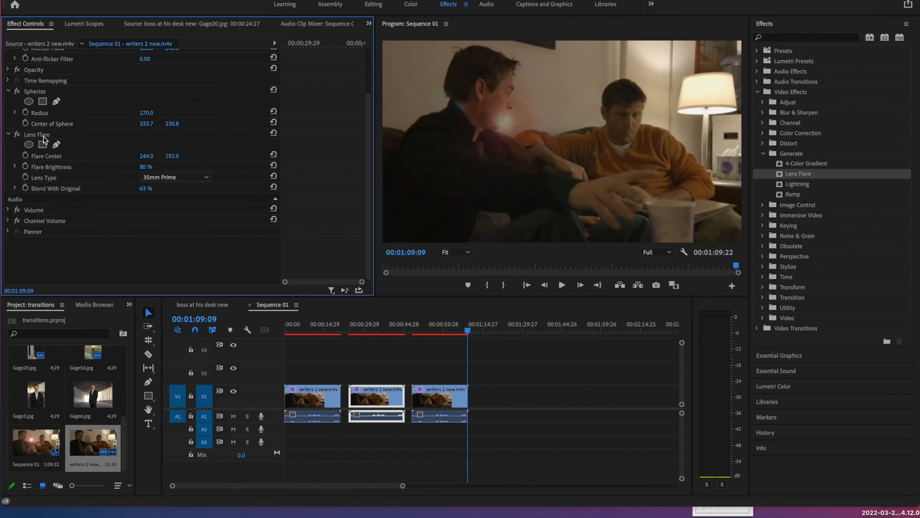
# - Delete the original Lens Flare effect from the first clip
pyautogui.click(310, 405)
pyautogui.scroll(-5, 33, 205)
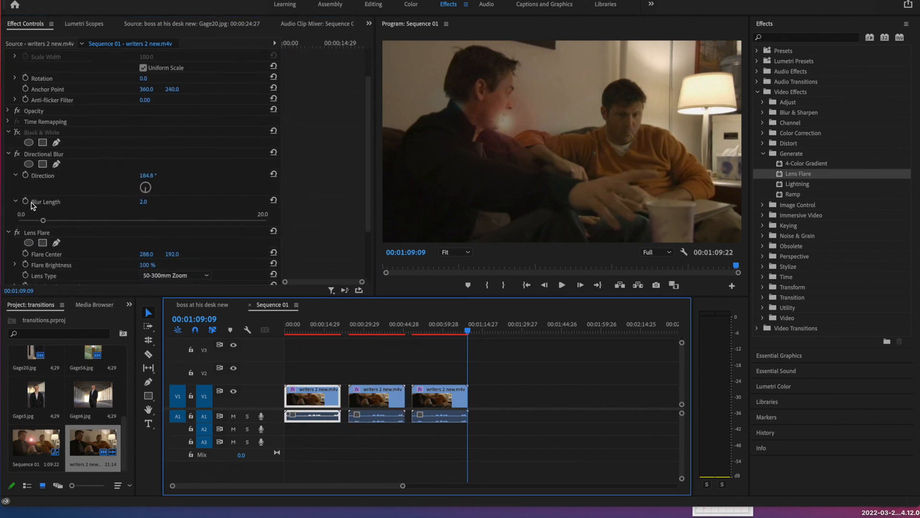
pyautogui.click(27, 161)
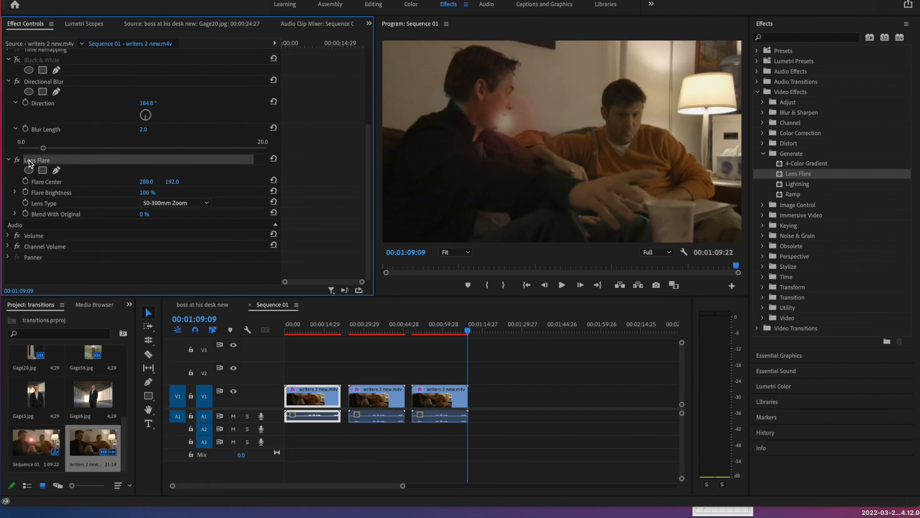
pyautogui.press('Delete')
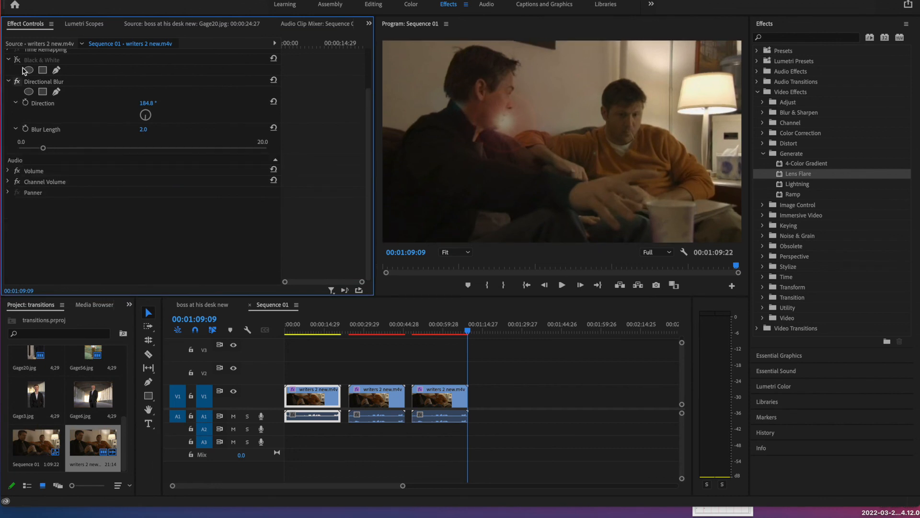
# - Paste the copied Lens Flare effect onto the first clip and start playback to preview the sequence
pyautogui.rightClick(11, 159)
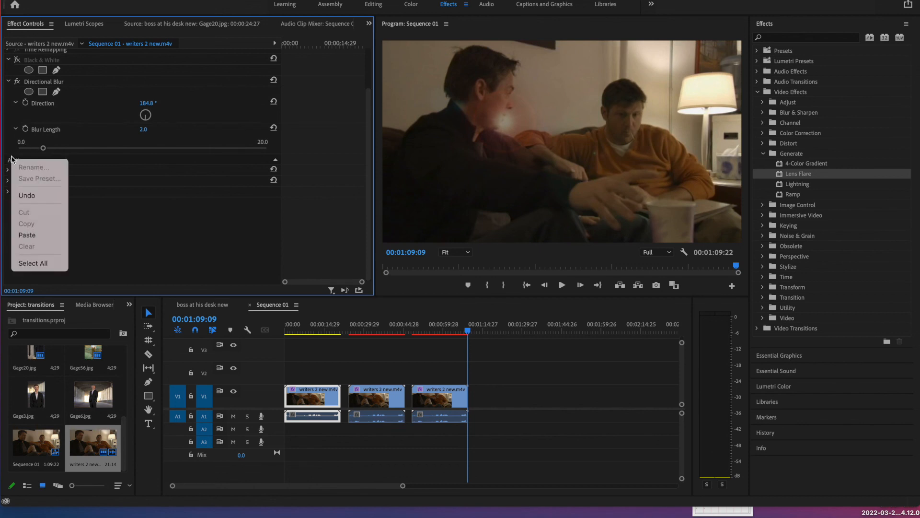
pyautogui.click(37, 235)
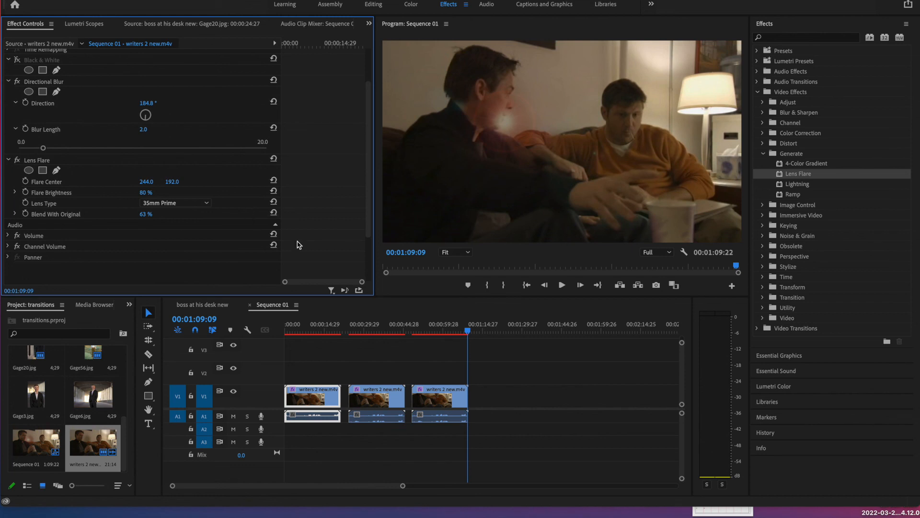
pyautogui.press('space')
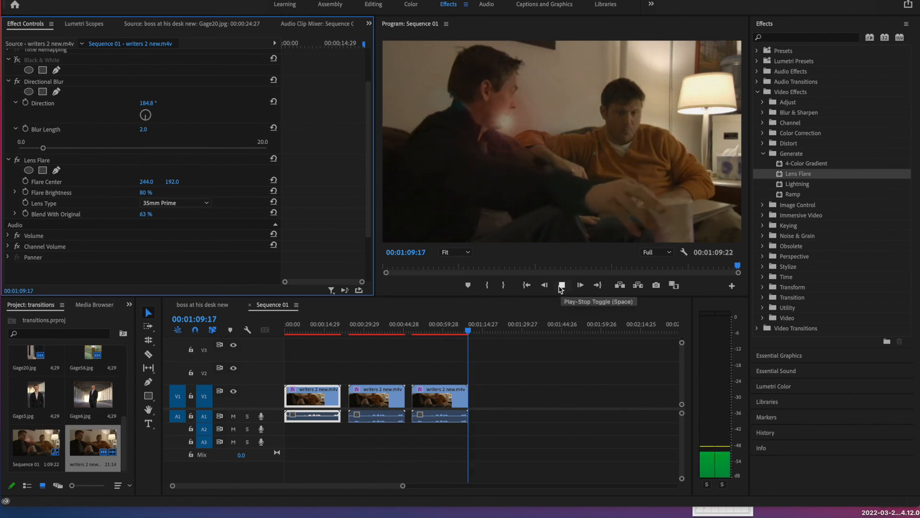